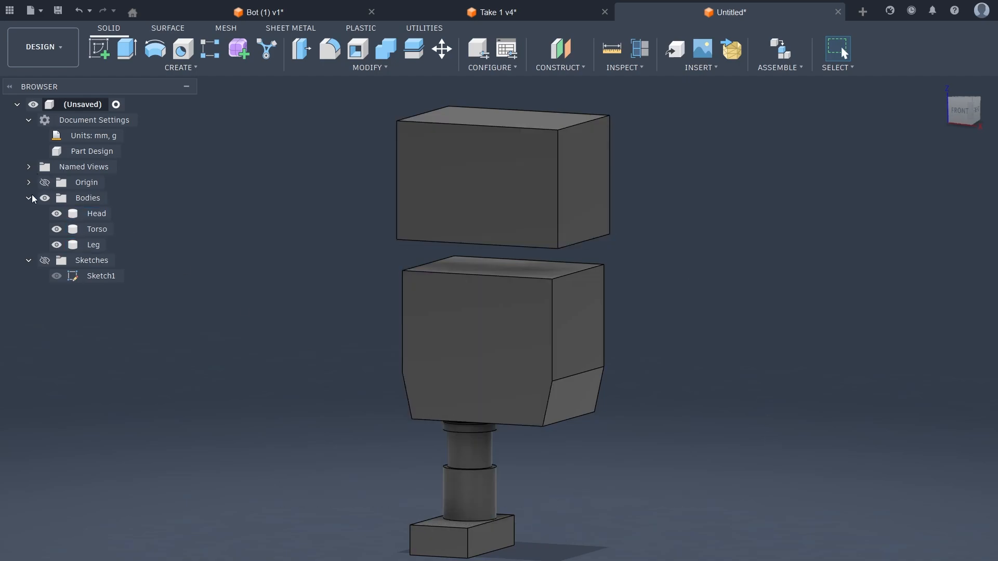
Step: Hide the Head, Torso and Leg bodies and show the sketches to examine the bot's sketch profiles
{"action": "left_click", "coordinate": [45, 197]}
{"action": "left_click", "coordinate": [44, 260]}
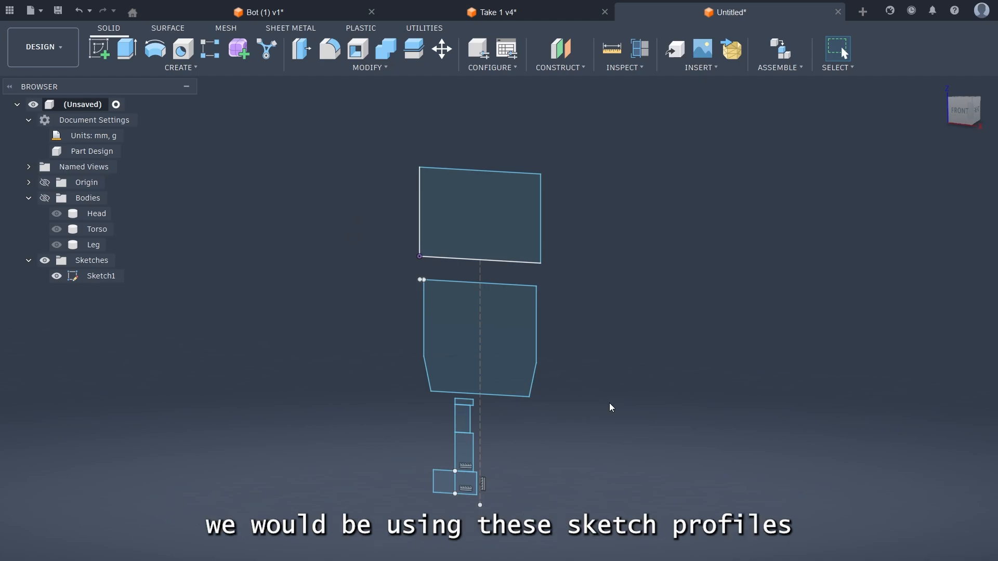
{"action": "scroll", "coordinate": [609, 403], "scroll_direction": "up", "scroll_amount": 1}
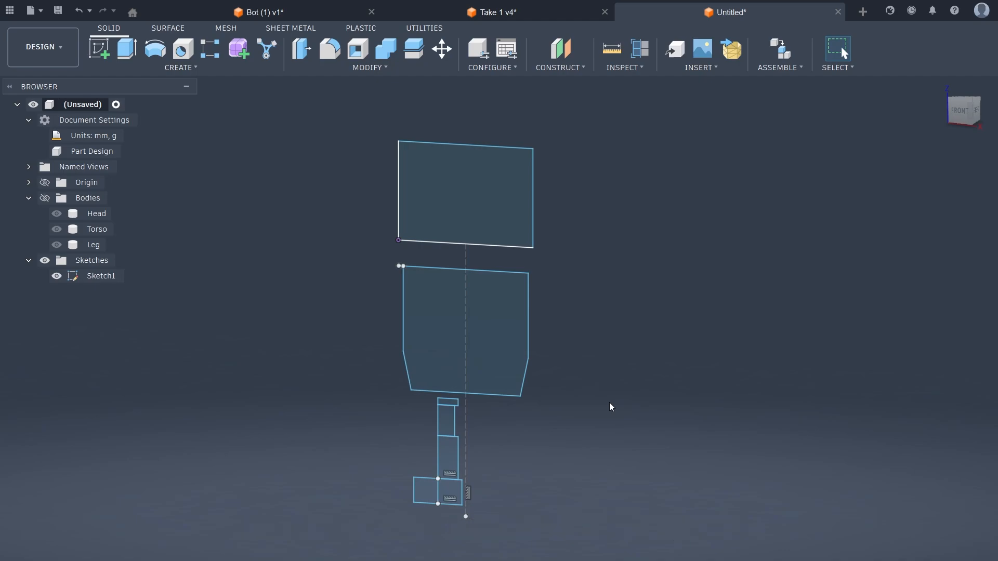
Step: Create a new Part Design in millimetres and grams and start a sketch on the front plane
{"action": "left_click", "coordinate": [863, 11]}
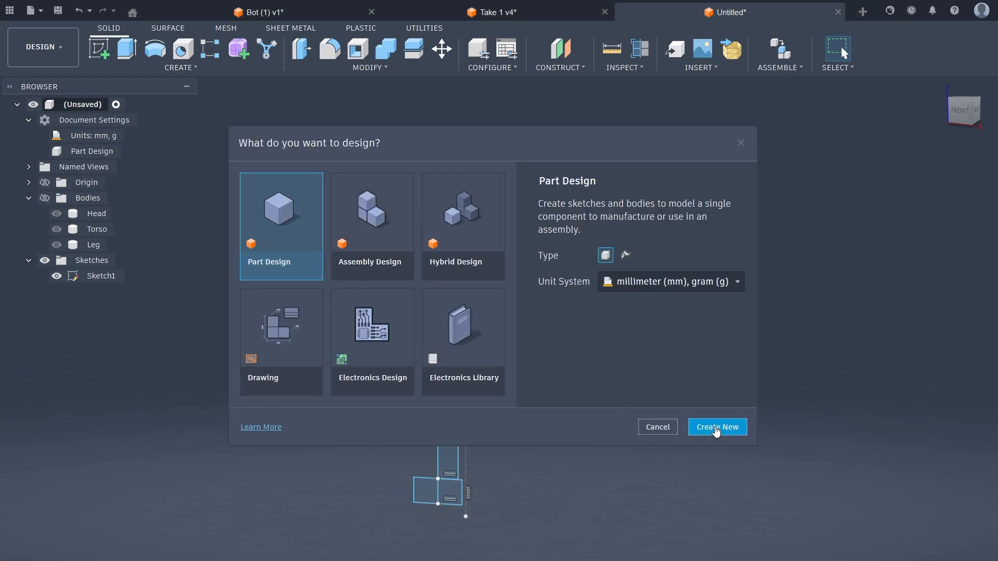
{"action": "left_click", "coordinate": [717, 429]}
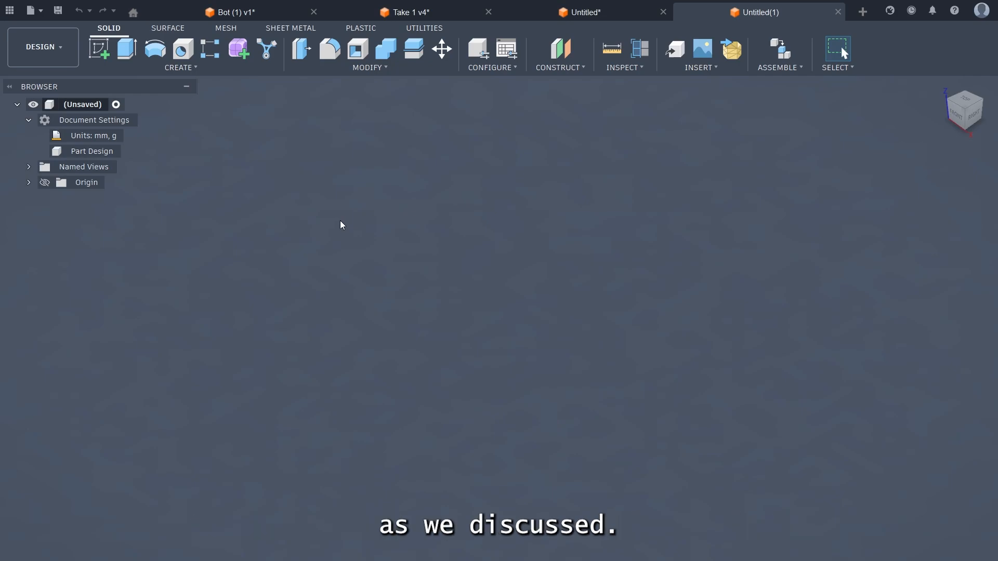
{"action": "left_click", "coordinate": [97, 52]}
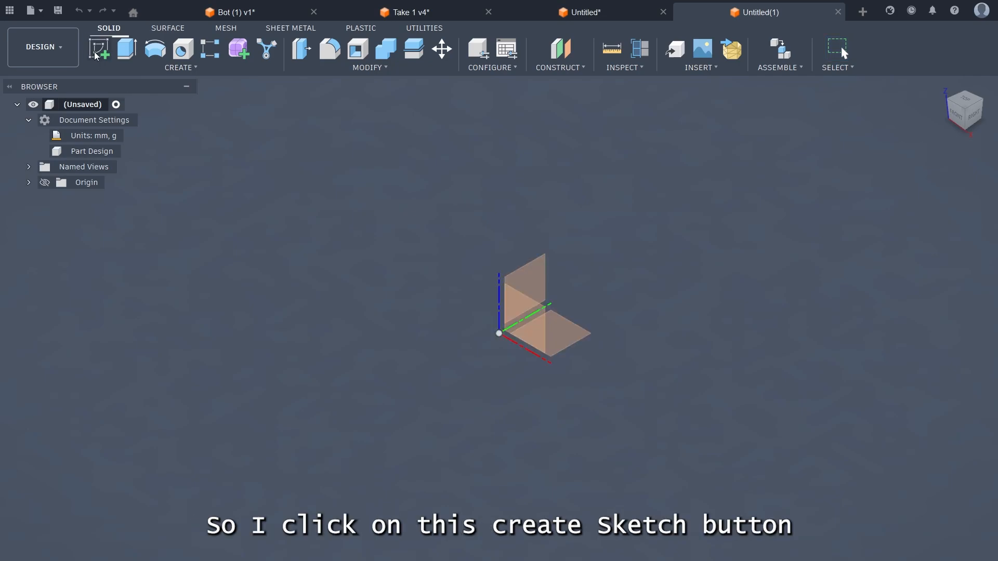
{"action": "left_click", "coordinate": [529, 326]}
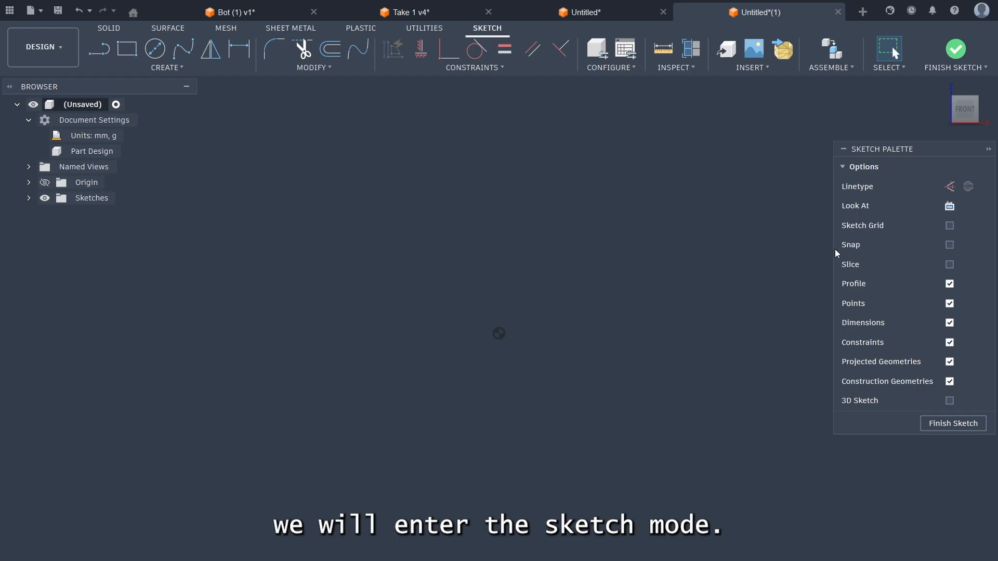
Step: Toggle the sketch grid's visibility on and back off
{"action": "left_click", "coordinate": [953, 228]}
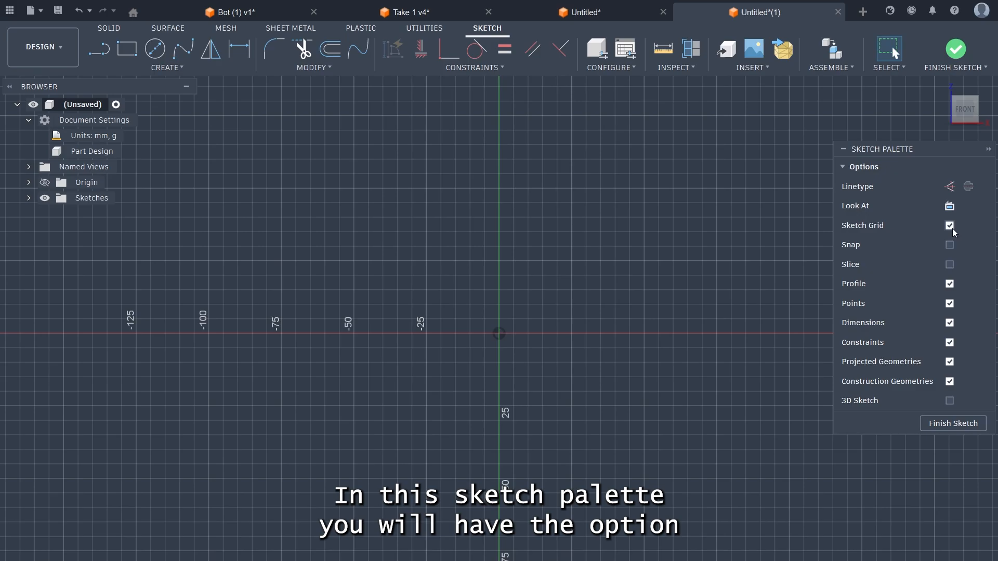
{"action": "left_click", "coordinate": [950, 227]}
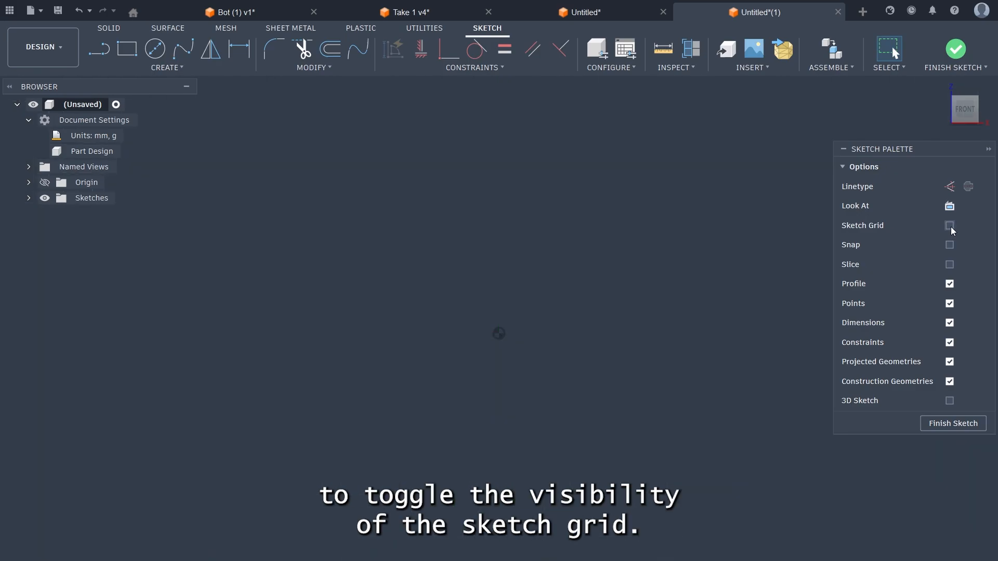
{"action": "left_click", "coordinate": [949, 226]}
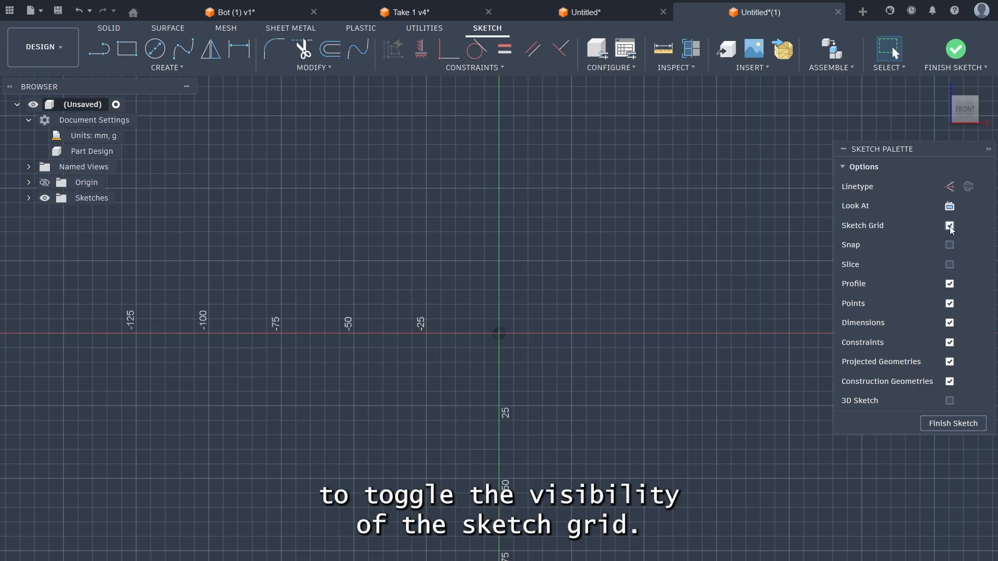
{"action": "left_click", "coordinate": [949, 226]}
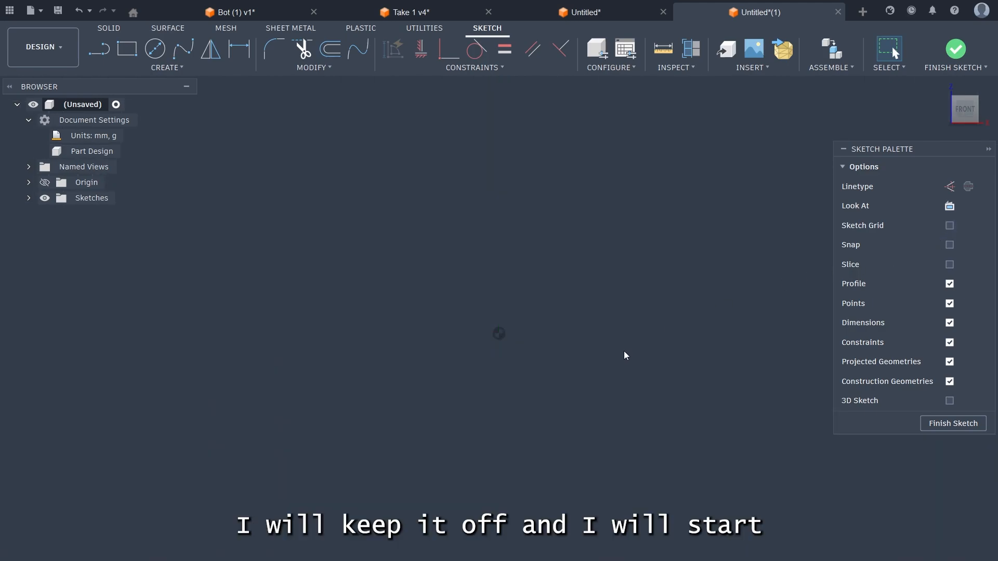
Step: Sketch a two-point rectangle for the head, extending up and to the right from the origin, wider than it is tall
{"action": "left_click", "coordinate": [127, 49]}
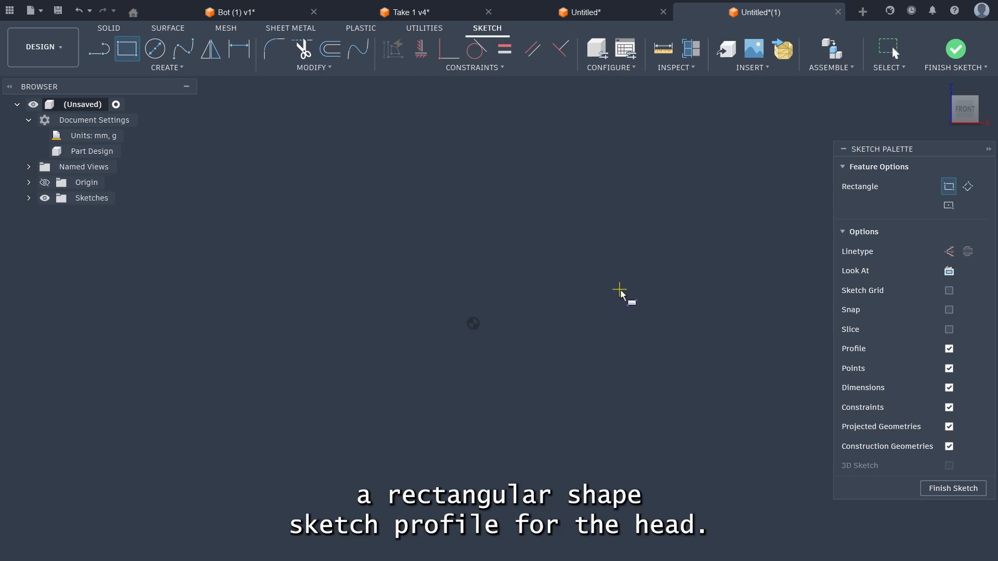
{"action": "middle_click_drag", "start_coordinate": [584, 319], "coordinate": [558, 339]}
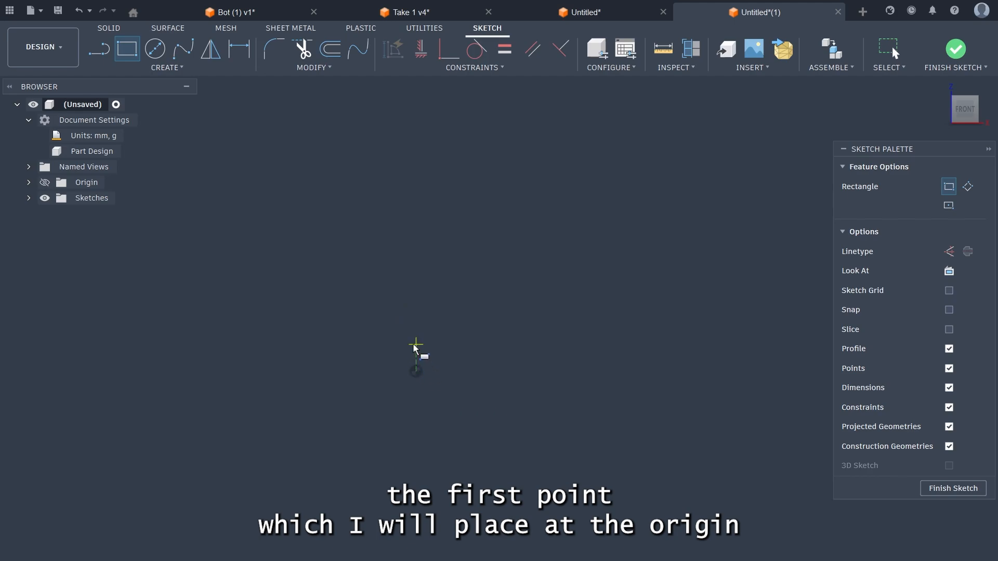
{"action": "left_click", "coordinate": [415, 372]}
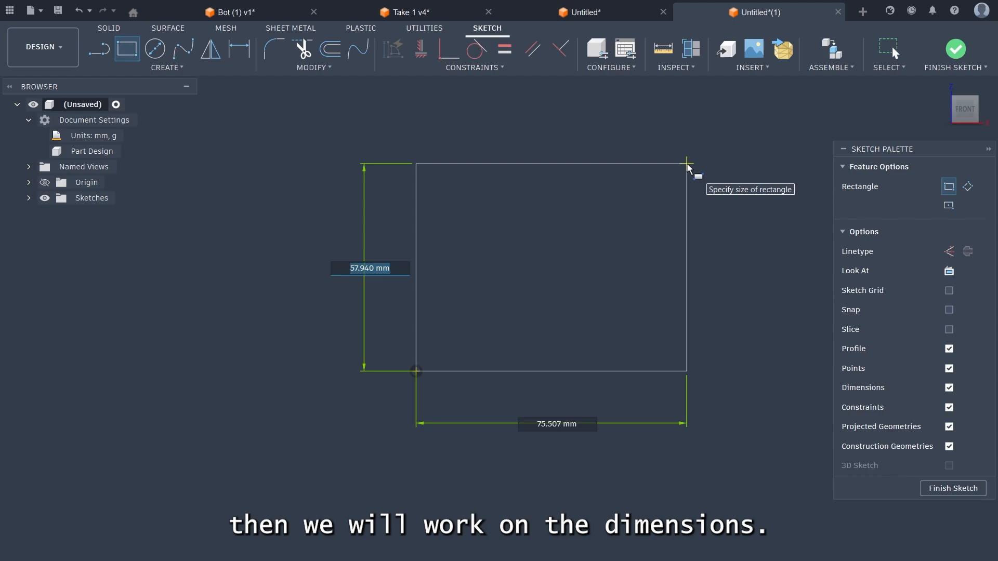
{"action": "left_click", "coordinate": [723, 161]}
Step: Draw a vertical construction line about 155 mm long down from the midpoint of the head rectangle's bottom edge as the bot's centerline
{"action": "scroll", "coordinate": [663, 432], "scroll_direction": "down", "scroll_amount": 3}
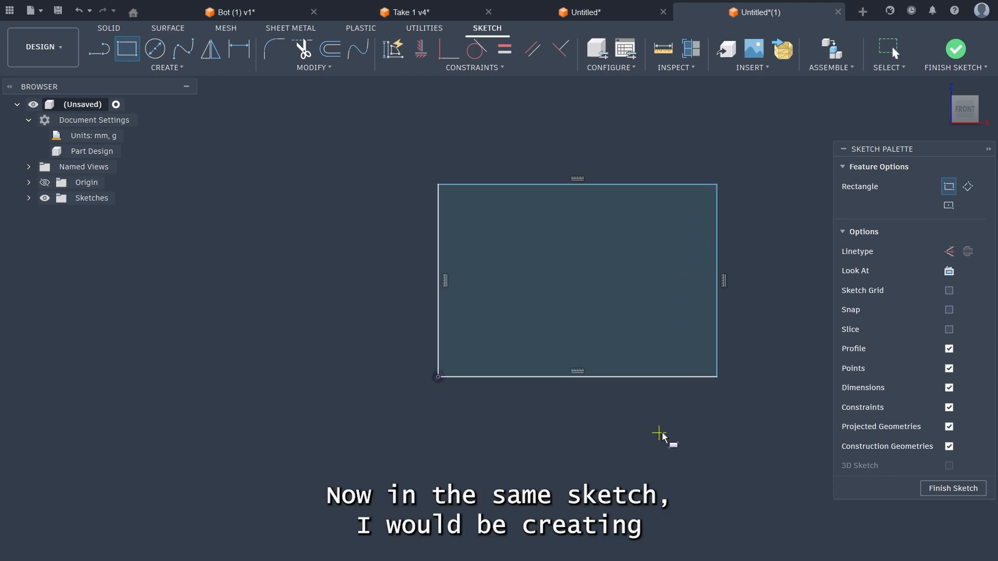
{"action": "mouse_move", "coordinate": [704, 476]}
{"action": "middle_mouse_down"}
{"action": "mouse_move", "coordinate": [578, 370]}
{"action": "mouse_move", "coordinate": [574, 345]}
{"action": "middle_mouse_up"}
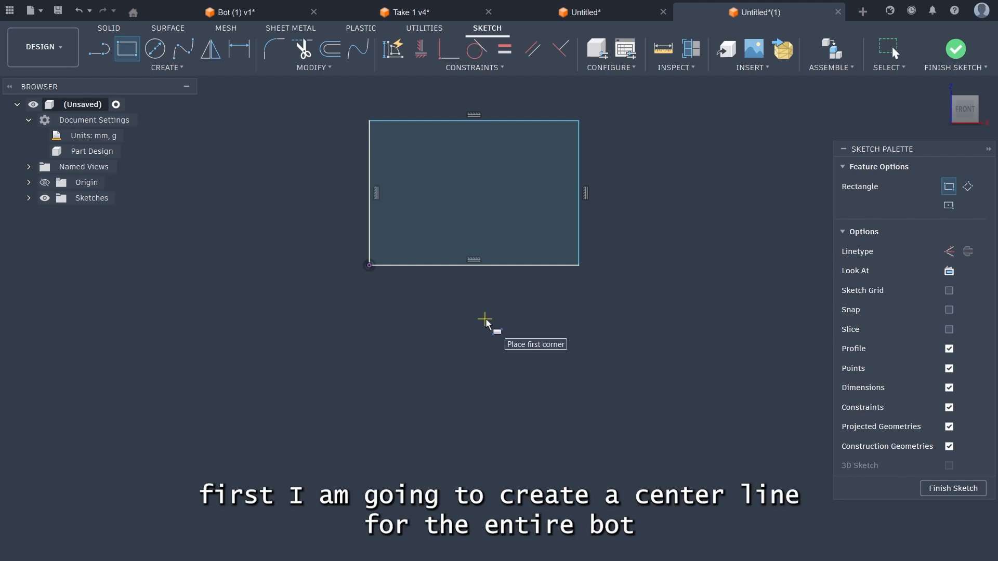
{"action": "left_click", "coordinate": [91, 51]}
{"action": "left_click", "coordinate": [90, 49]}
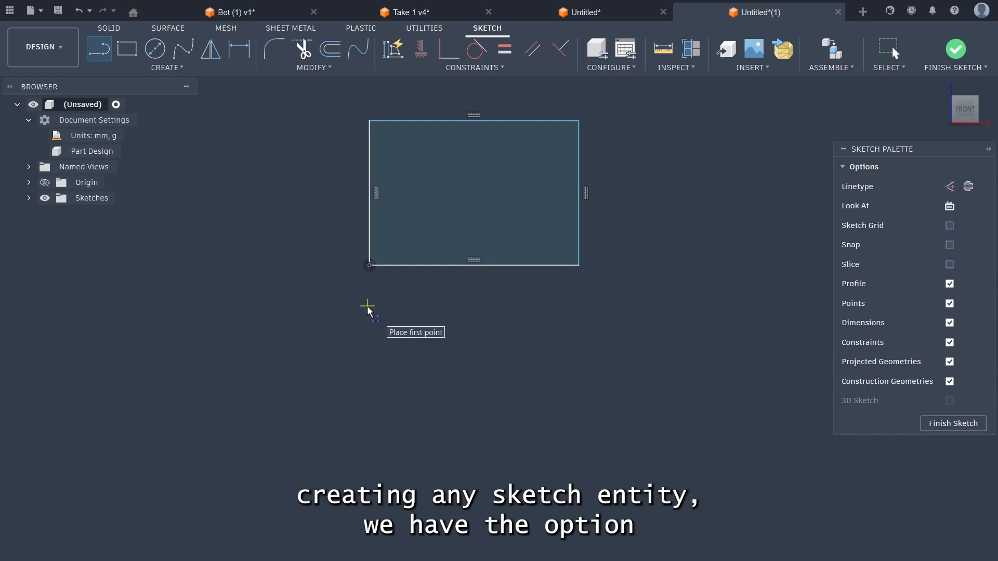
{"action": "left_click", "coordinate": [953, 190]}
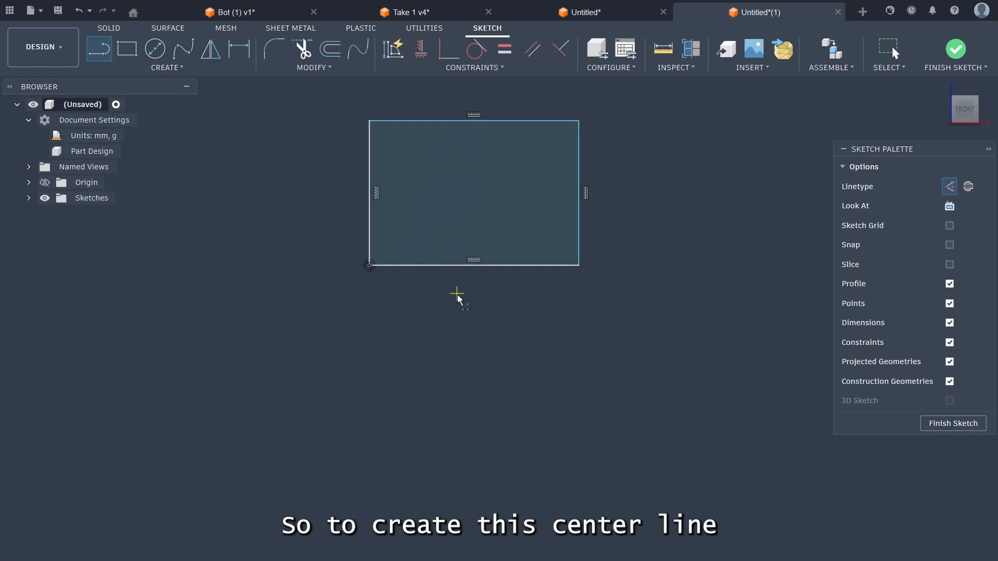
{"action": "left_click", "coordinate": [475, 265]}
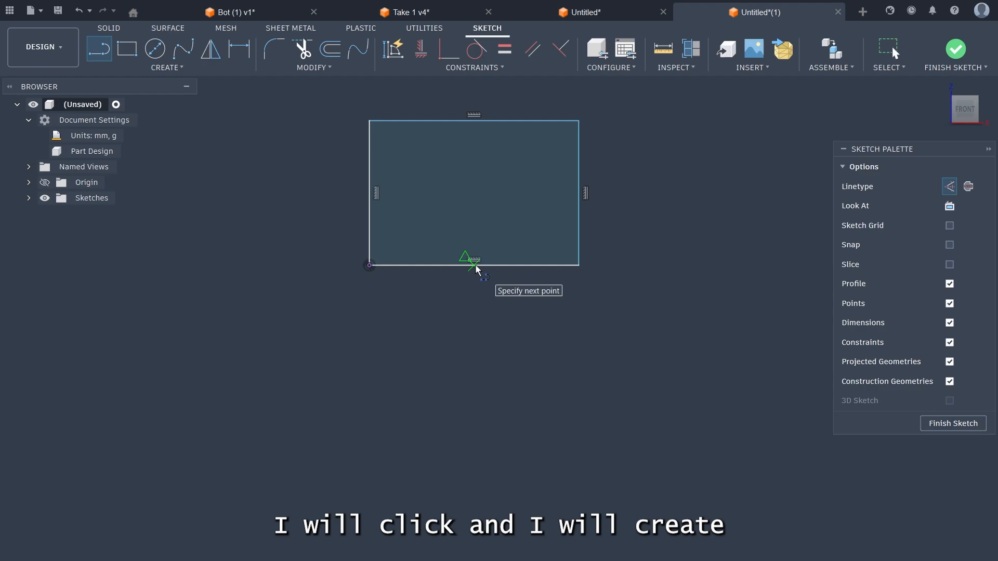
{"action": "scroll", "coordinate": [474, 468], "scroll_direction": "down", "scroll_amount": 5}
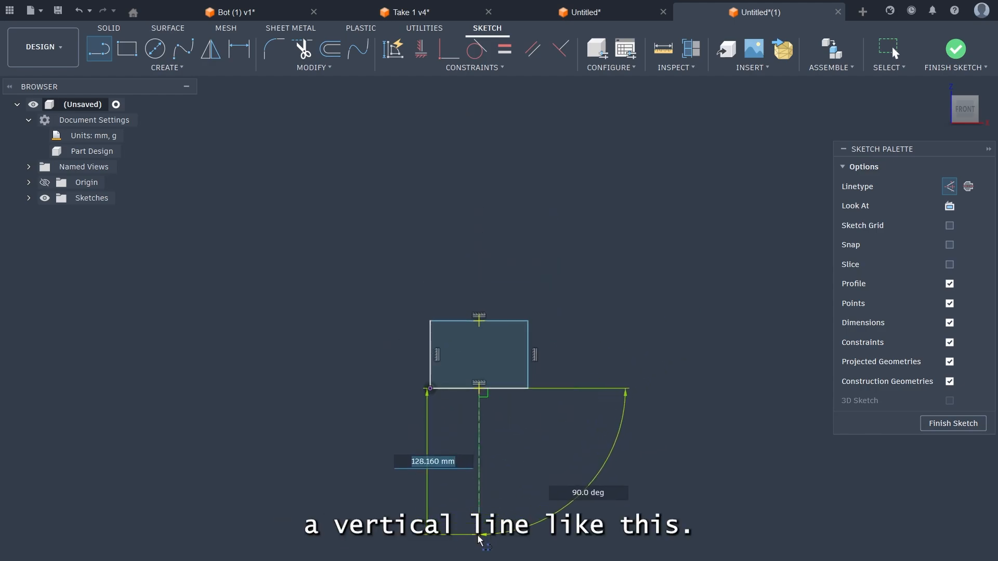
{"action": "scroll", "coordinate": [477, 543], "scroll_direction": "down", "scroll_amount": 1}
{"action": "middle_click_drag", "start_coordinate": [477, 543], "coordinate": [478, 437]}
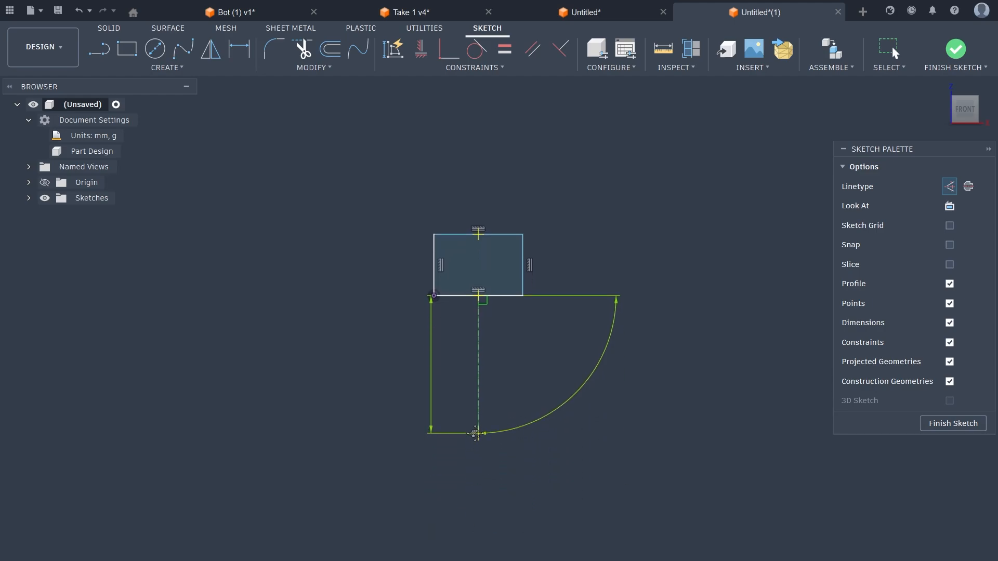
{"action": "scroll", "coordinate": [479, 465], "scroll_direction": "up", "scroll_amount": 3}
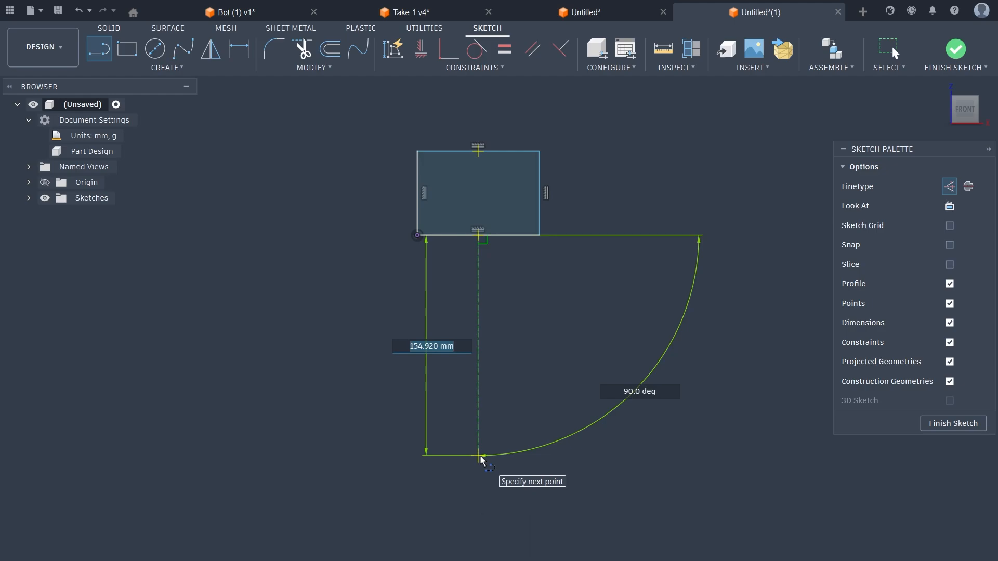
{"action": "left_click", "coordinate": [478, 456]}
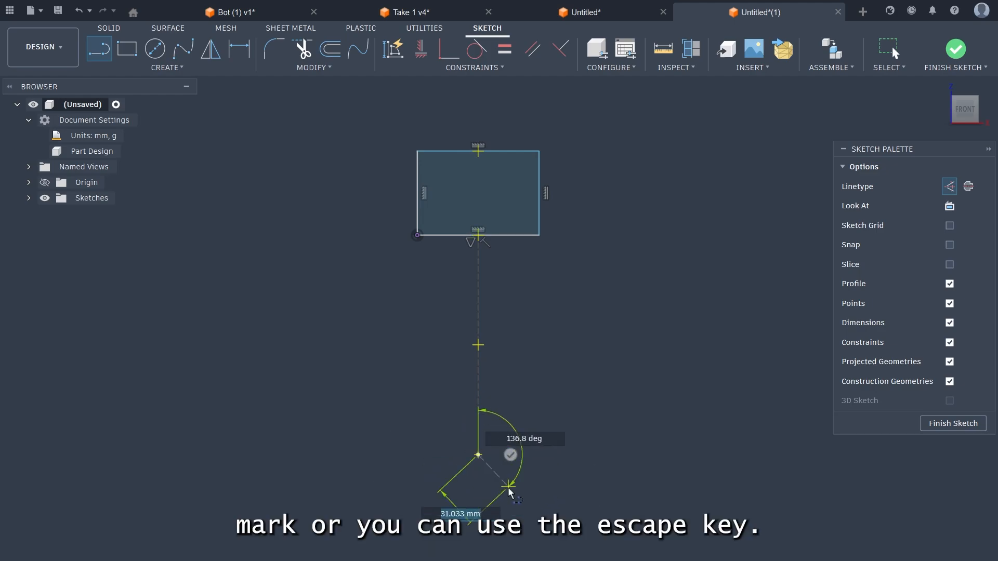
{"action": "key", "text": "Escape"}
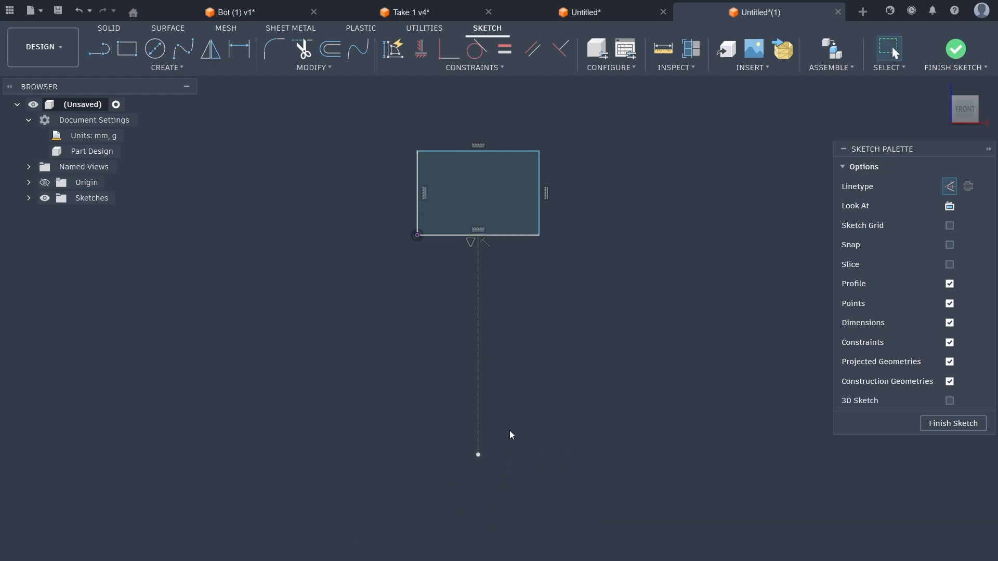
{"action": "scroll", "coordinate": [520, 421], "scroll_direction": "up", "scroll_amount": 2}
{"action": "middle_click_drag", "start_coordinate": [548, 328], "coordinate": [546, 379]}
{"action": "scroll", "coordinate": [524, 382], "scroll_direction": "up", "scroll_amount": 2}
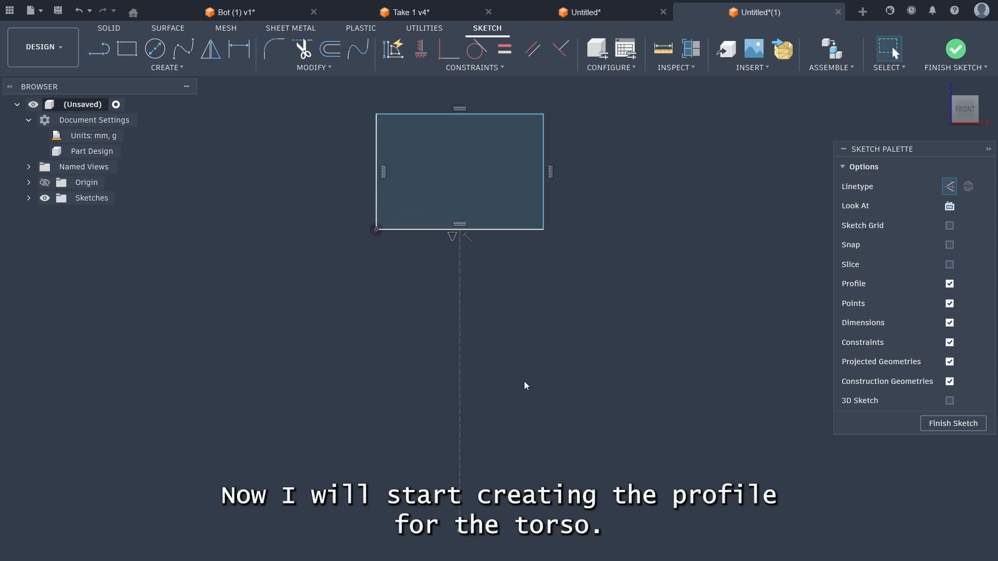
{"action": "middle_click_drag", "start_coordinate": [531, 322], "coordinate": [536, 382]}
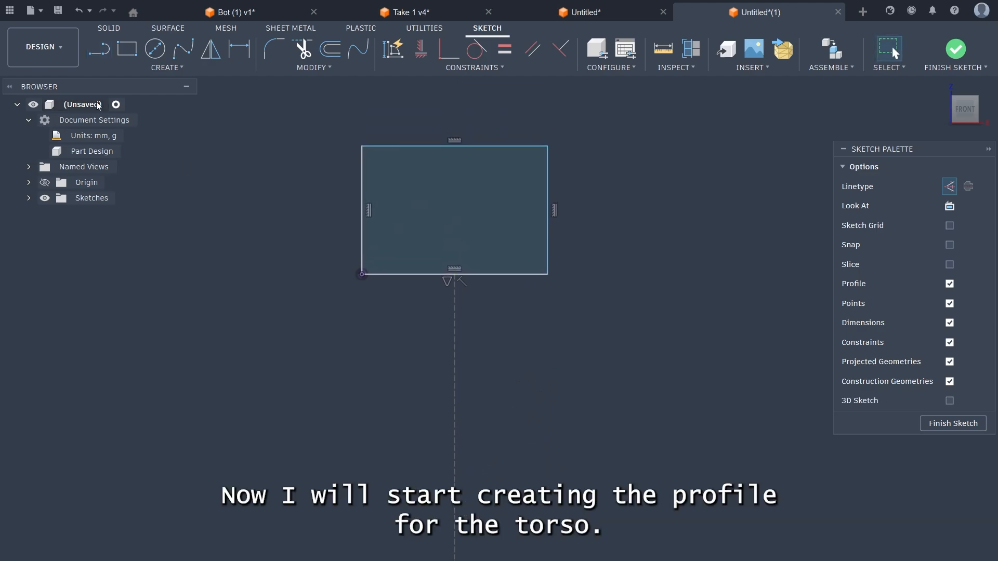
{"action": "left_click", "coordinate": [99, 51]}
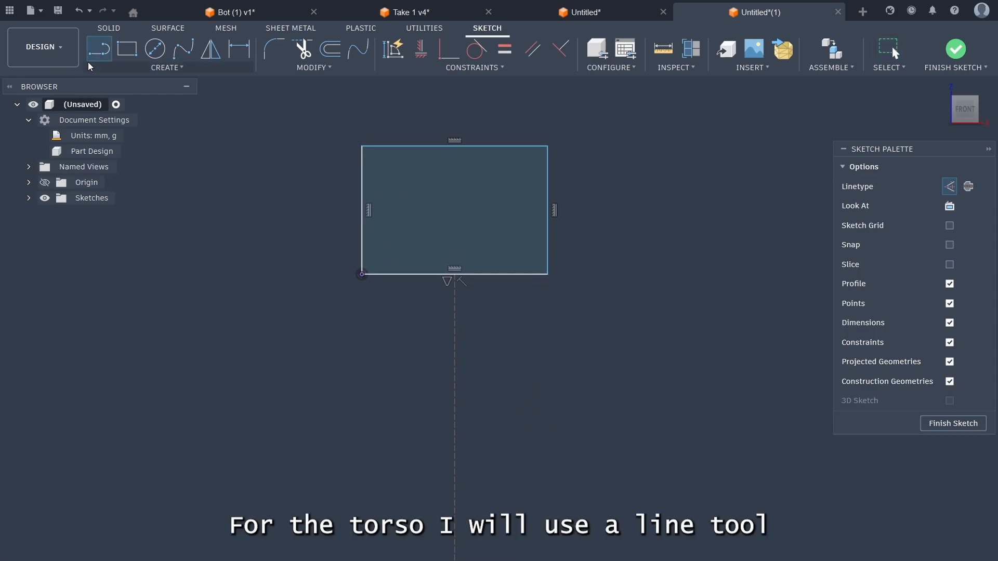
{"action": "left_click", "coordinate": [366, 310]}
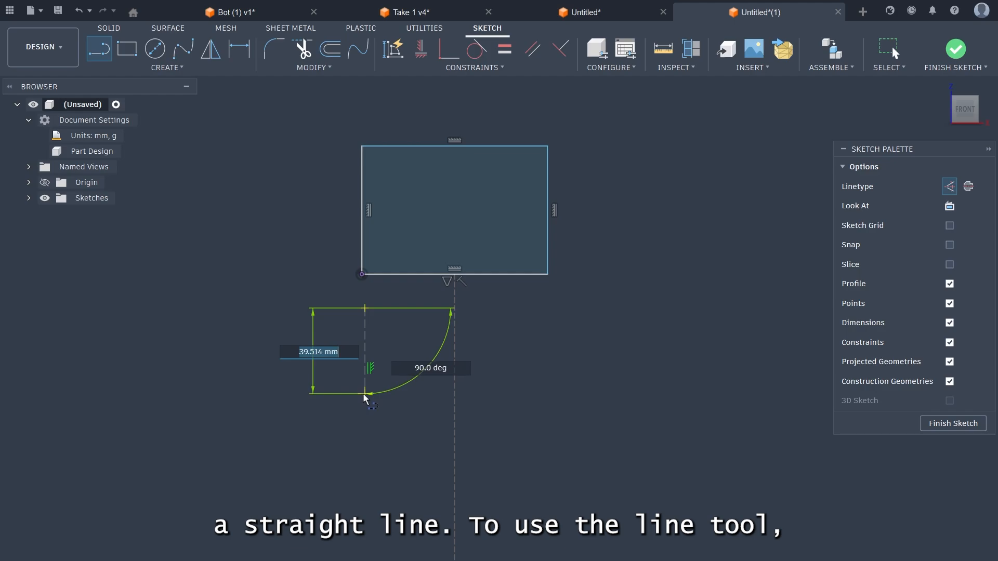
{"action": "key", "text": "Escape"}
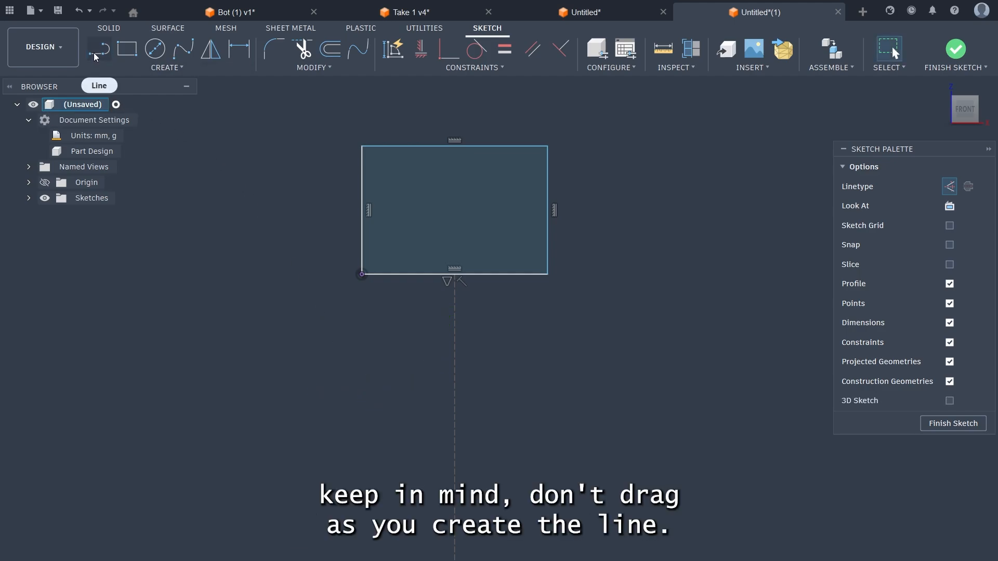
Step: Try to draw the torso's left outline as a vertical and a slanted construction line below the head, and undo it
{"action": "left_click", "coordinate": [95, 50]}
{"action": "left_click", "coordinate": [354, 308]}
{"action": "left_click", "coordinate": [354, 434]}
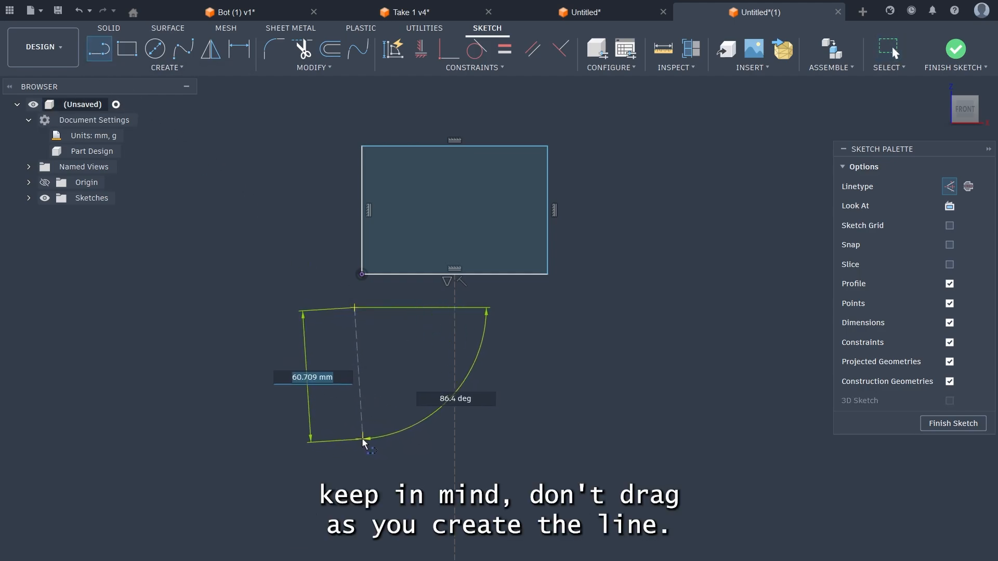
{"action": "left_click", "coordinate": [398, 486]}
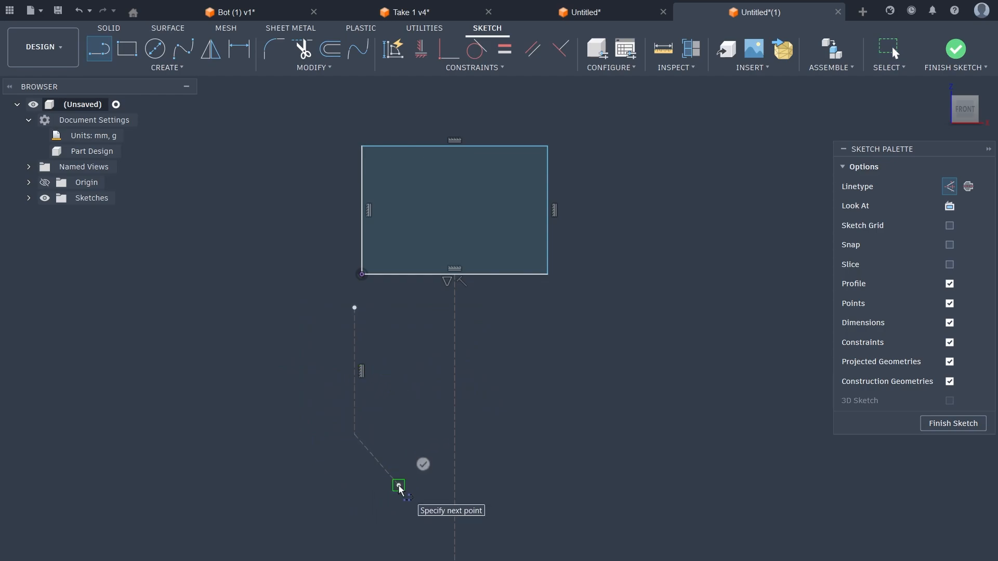
{"action": "key", "text": "Escape"}
{"action": "key", "text": "ctrl+z"}
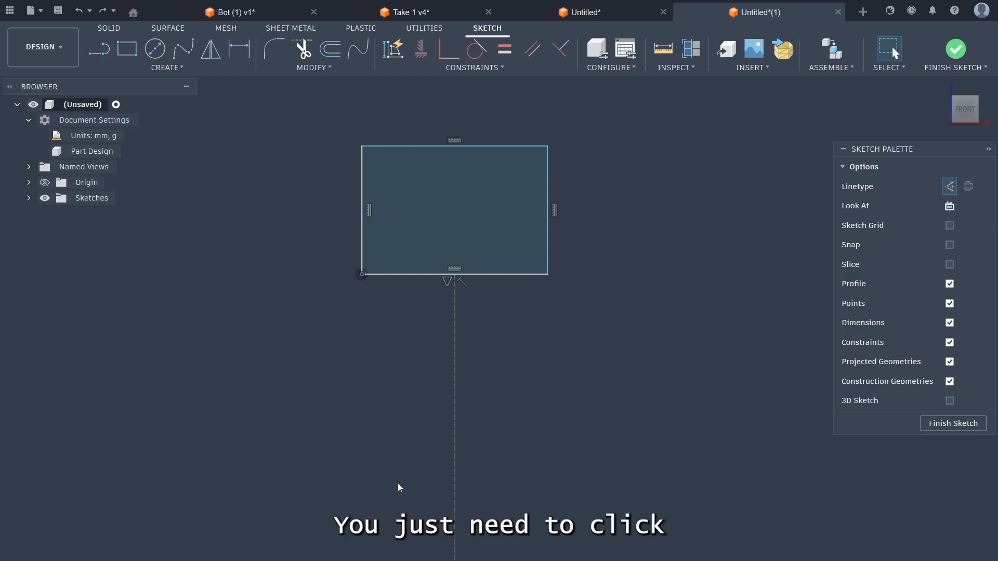
Step: Draw the torso's left outline below the head with solid lines: a vertical one about 41 mm long, then one about 35 mm slanting inward
{"action": "left_click", "coordinate": [98, 49]}
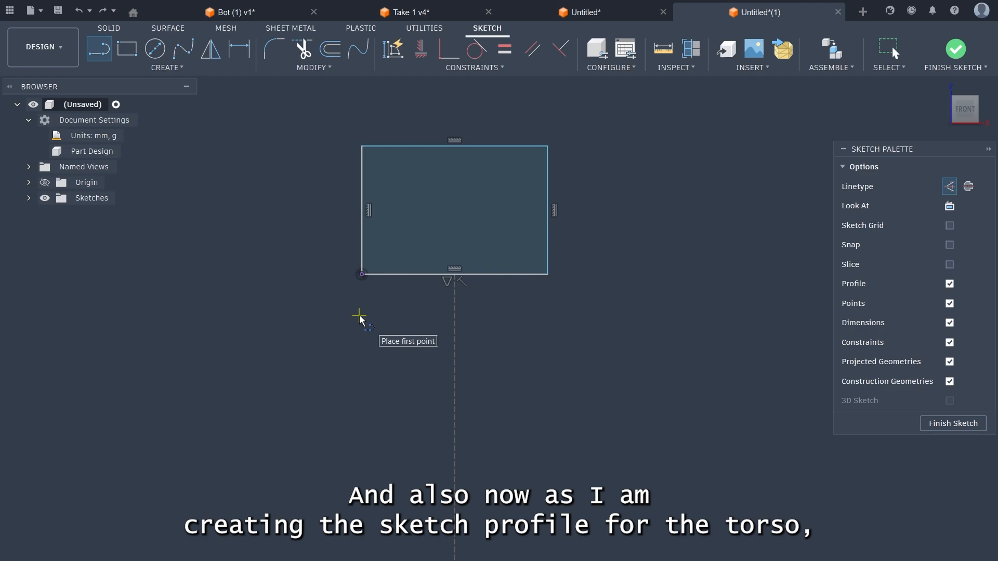
{"action": "left_click", "coordinate": [944, 188]}
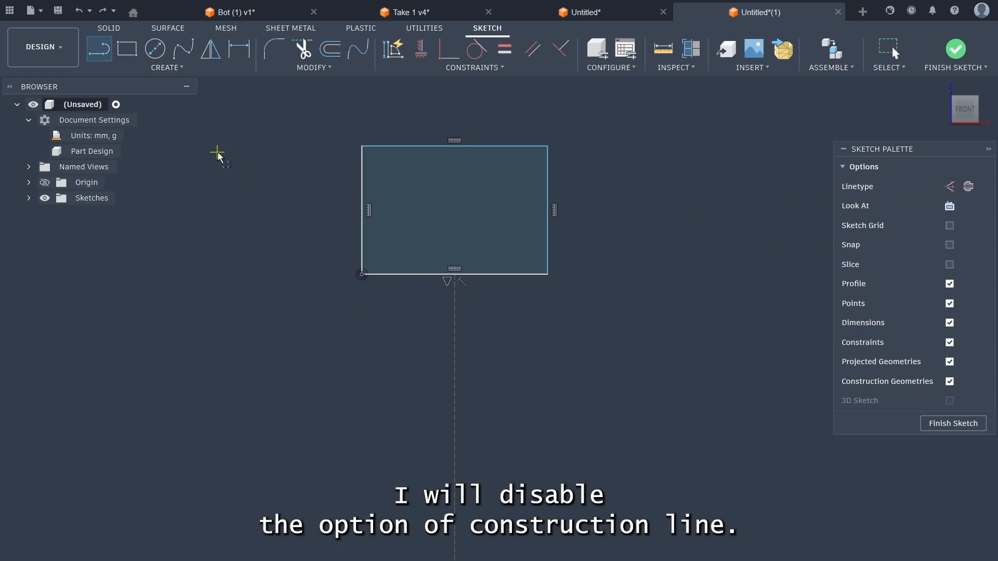
{"action": "left_click", "coordinate": [361, 305]}
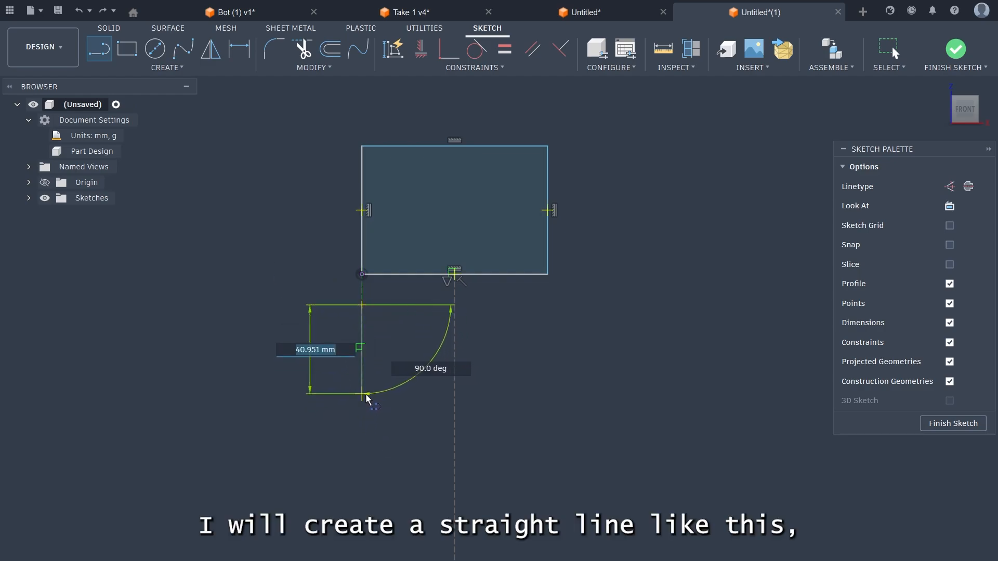
{"action": "left_click", "coordinate": [363, 394]}
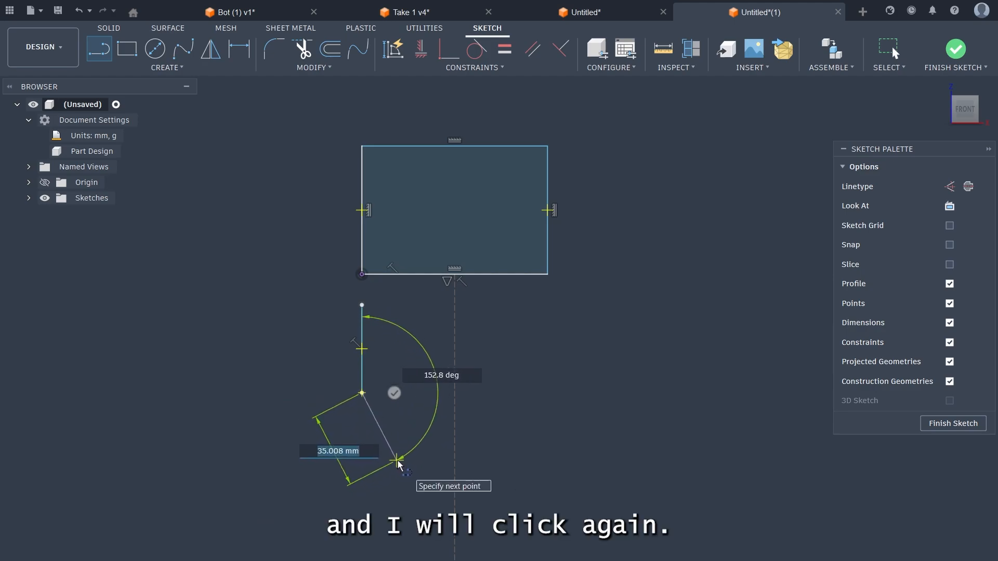
{"action": "left_click", "coordinate": [397, 460]}
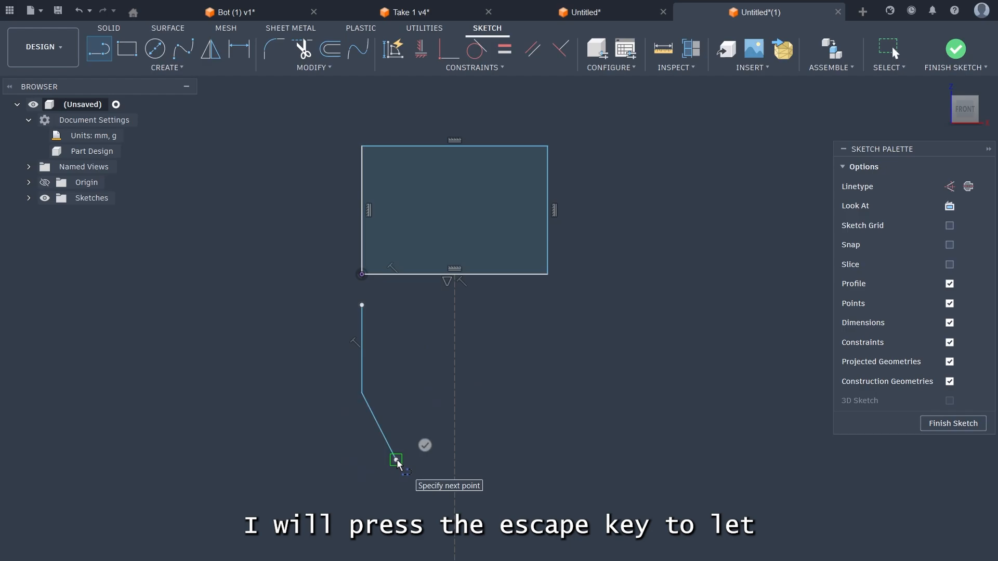
{"action": "key", "text": "Escape"}
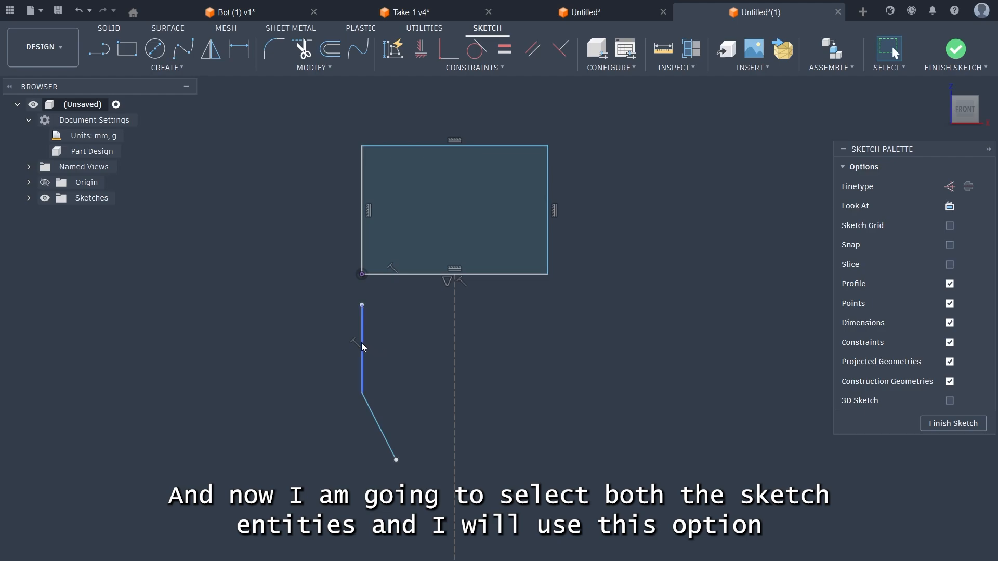
Step: Mirror the torso's vertical and slanted outline lines about the bot's construction centerline
{"action": "left_click", "coordinate": [373, 421]}
{"action": "left_click", "coordinate": [165, 72]}
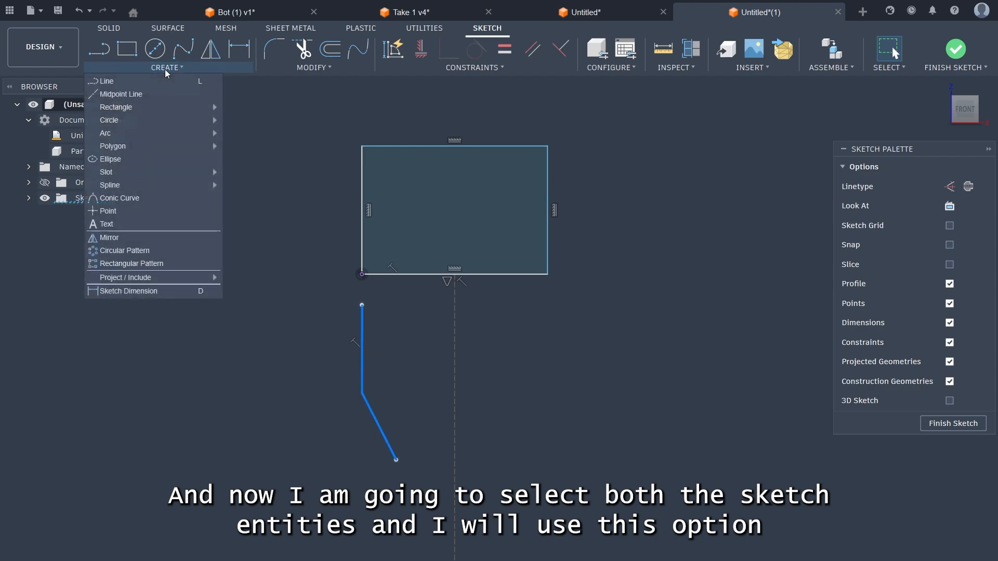
{"action": "left_click", "coordinate": [137, 239]}
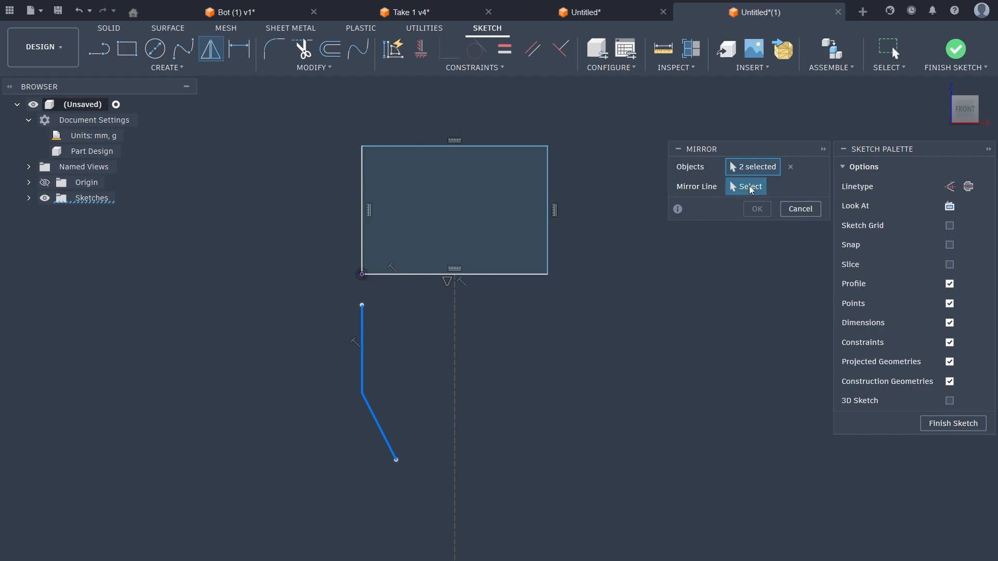
{"action": "left_click", "coordinate": [455, 342]}
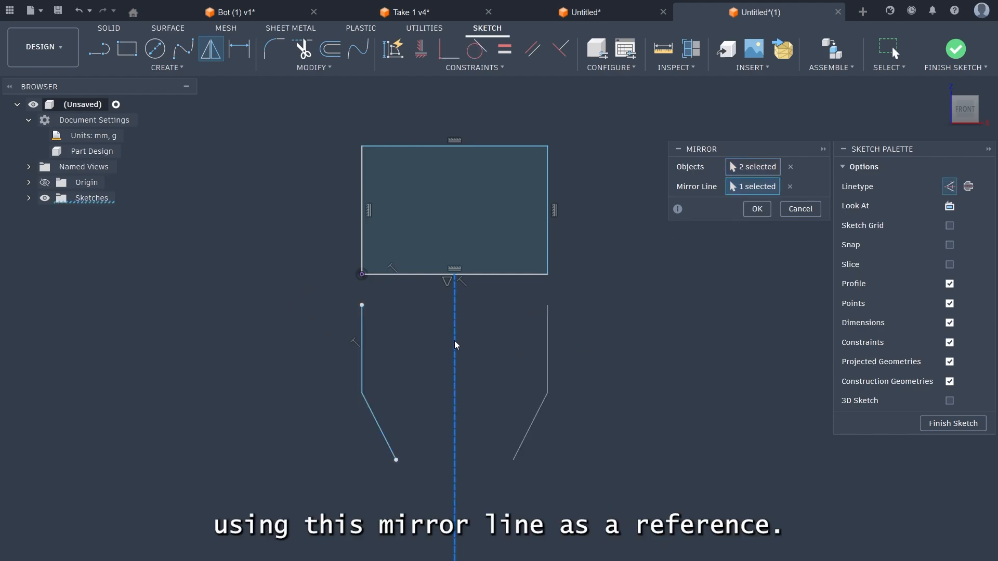
{"action": "left_click", "coordinate": [751, 210]}
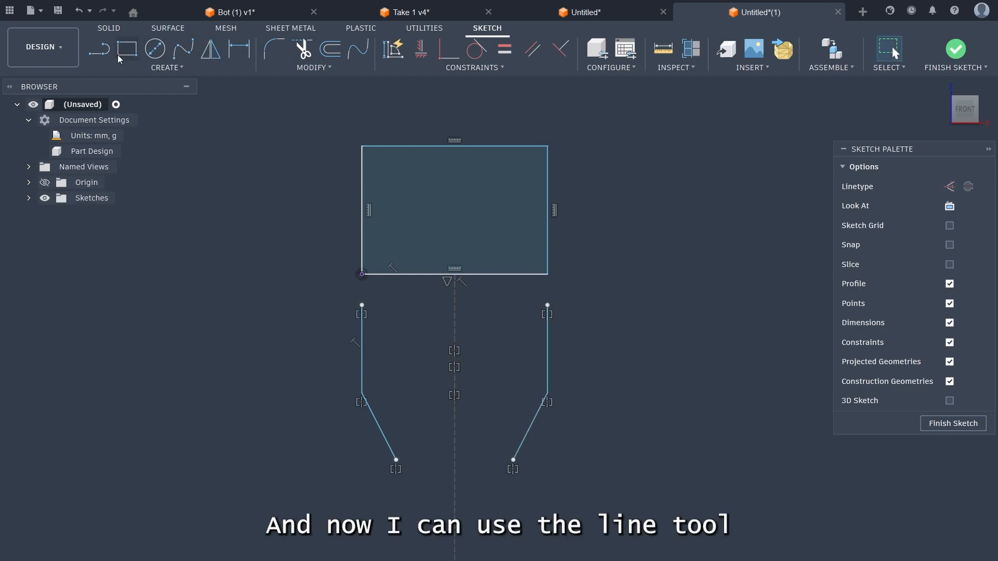
Step: Close the torso profile with horizontal lines joining the upper endpoints and the lower endpoints of both side outlines
{"action": "left_click", "coordinate": [99, 49]}
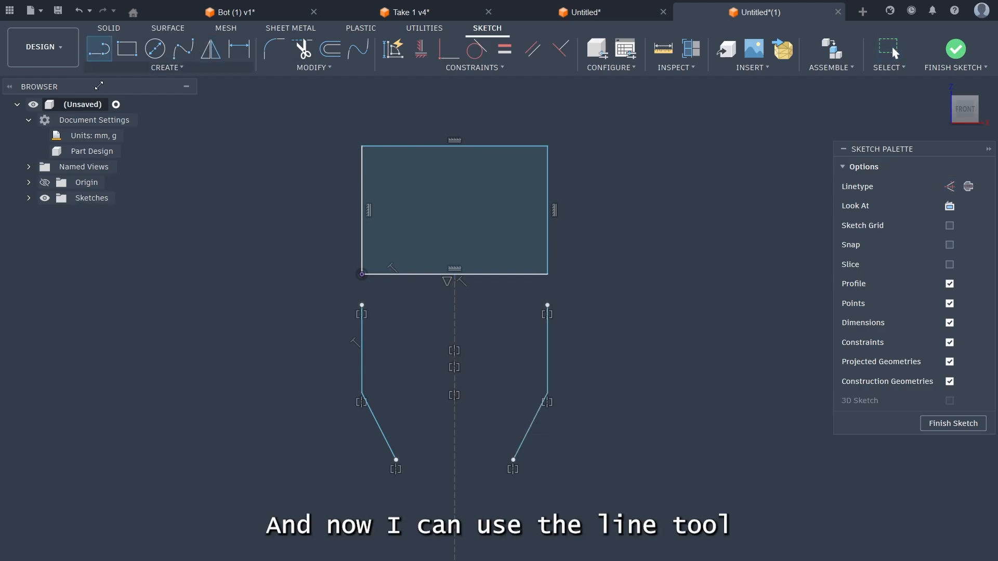
{"action": "left_click", "coordinate": [362, 306]}
{"action": "left_click", "coordinate": [547, 306]}
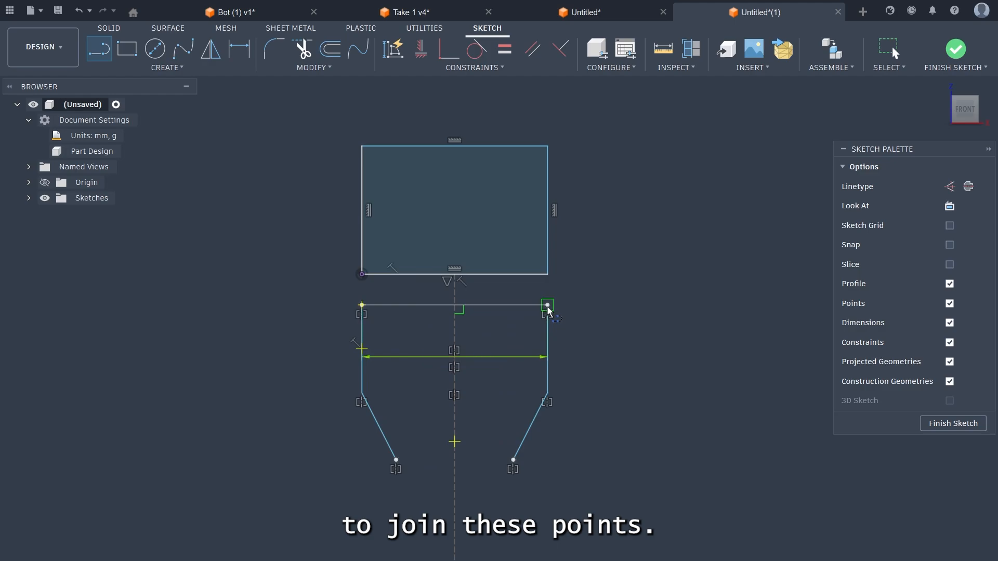
{"action": "left_click", "coordinate": [547, 307]}
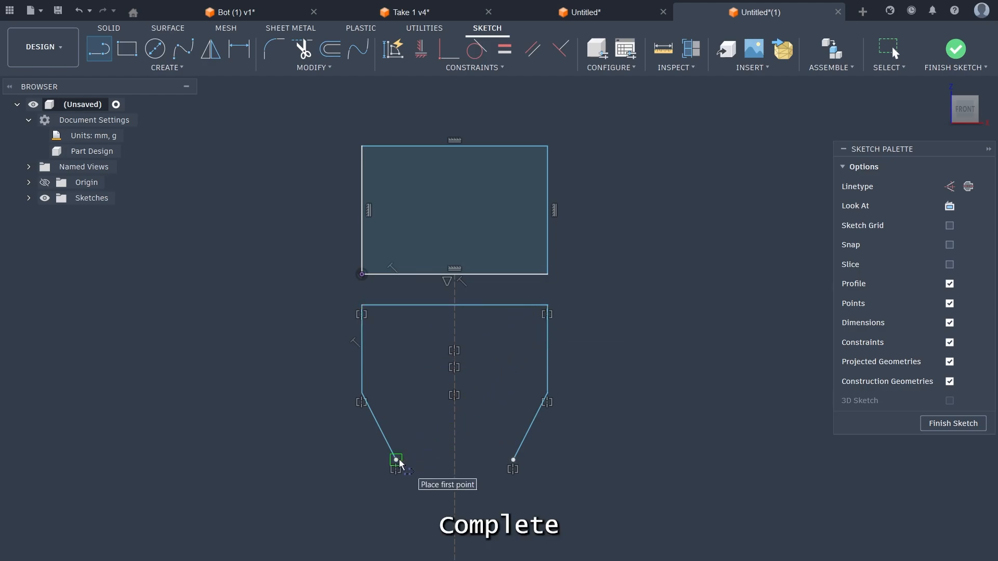
{"action": "left_click", "coordinate": [404, 460]}
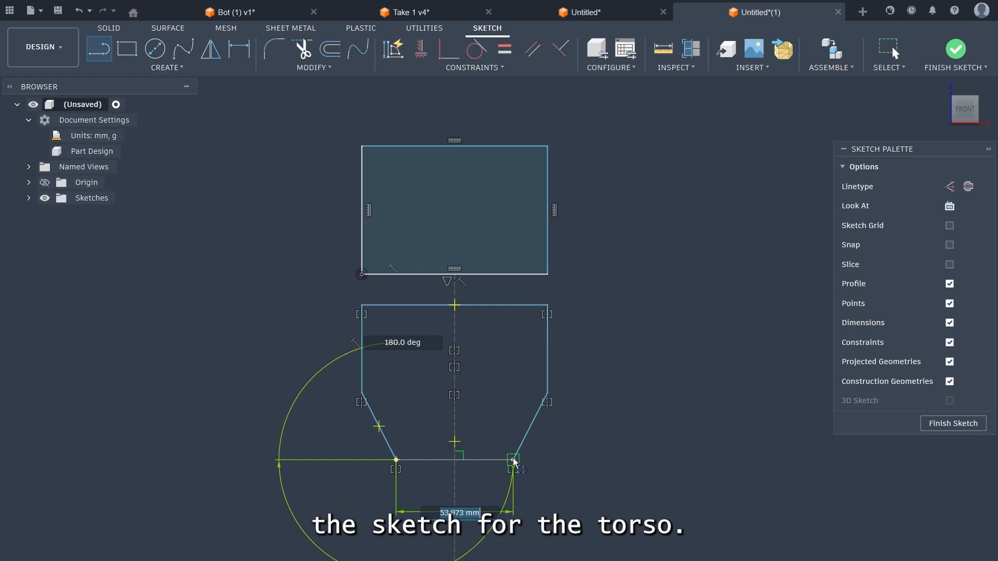
{"action": "left_click", "coordinate": [514, 461]}
Step: Sketch a two-point rectangle about 11.7 mm wide and 3 mm tall for the leg's topmost part, just below the torso and left of the centerline
{"action": "scroll", "coordinate": [461, 385], "scroll_direction": "down", "scroll_amount": 2}
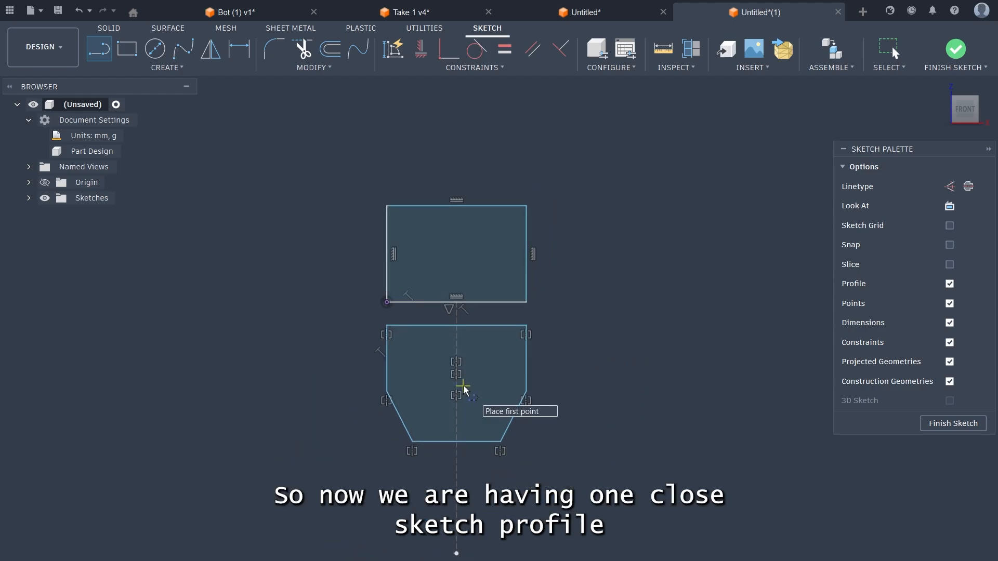
{"action": "scroll", "coordinate": [572, 496], "scroll_direction": "up", "scroll_amount": 1}
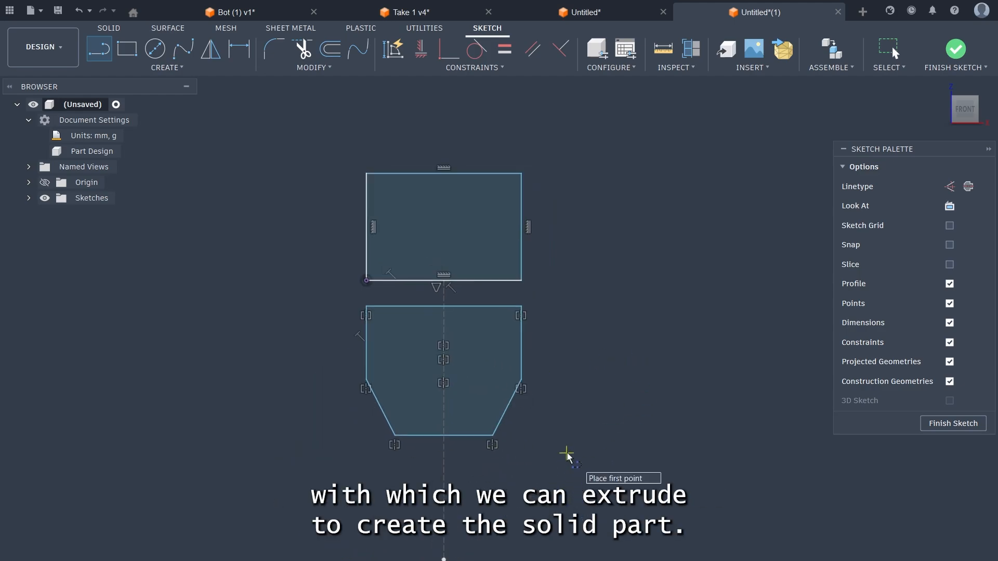
{"action": "middle_click_drag", "start_coordinate": [539, 461], "coordinate": [541, 341]}
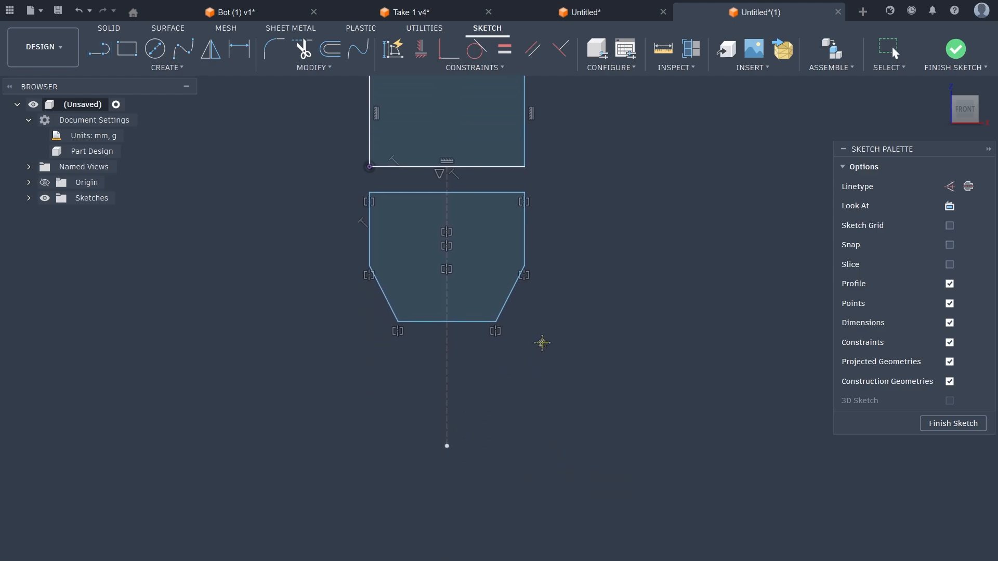
{"action": "scroll", "coordinate": [500, 394], "scroll_direction": "up", "scroll_amount": 1}
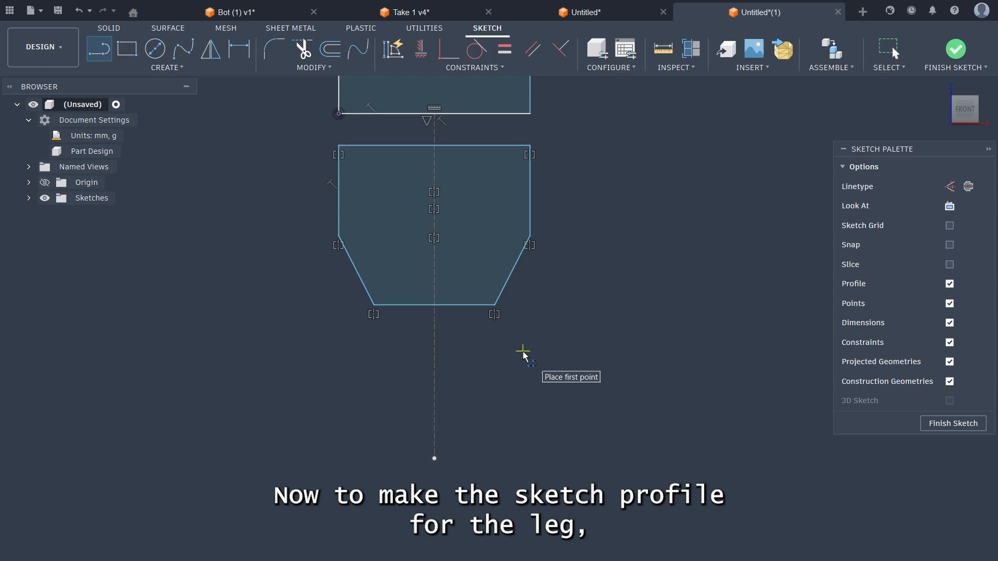
{"action": "scroll", "coordinate": [505, 383], "scroll_direction": "up", "scroll_amount": 1}
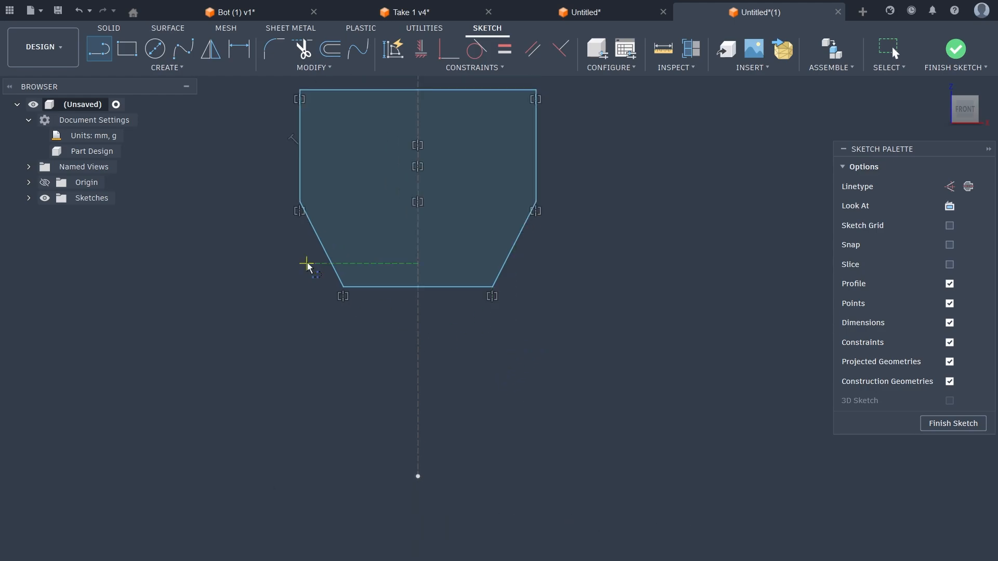
{"action": "left_click", "coordinate": [121, 54]}
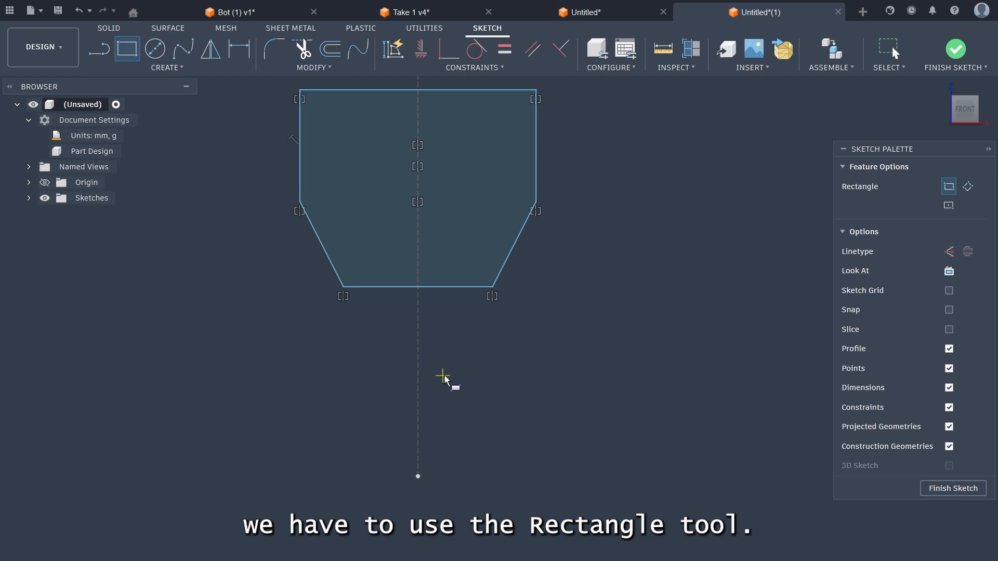
{"action": "scroll", "coordinate": [494, 428], "scroll_direction": "up", "scroll_amount": 1}
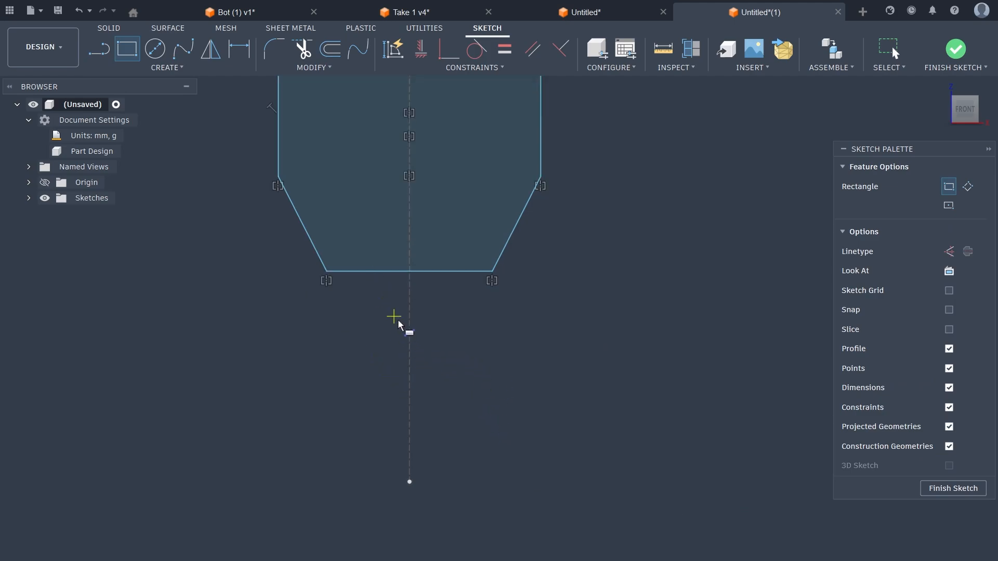
{"action": "middle_click_drag", "start_coordinate": [446, 339], "coordinate": [449, 392]}
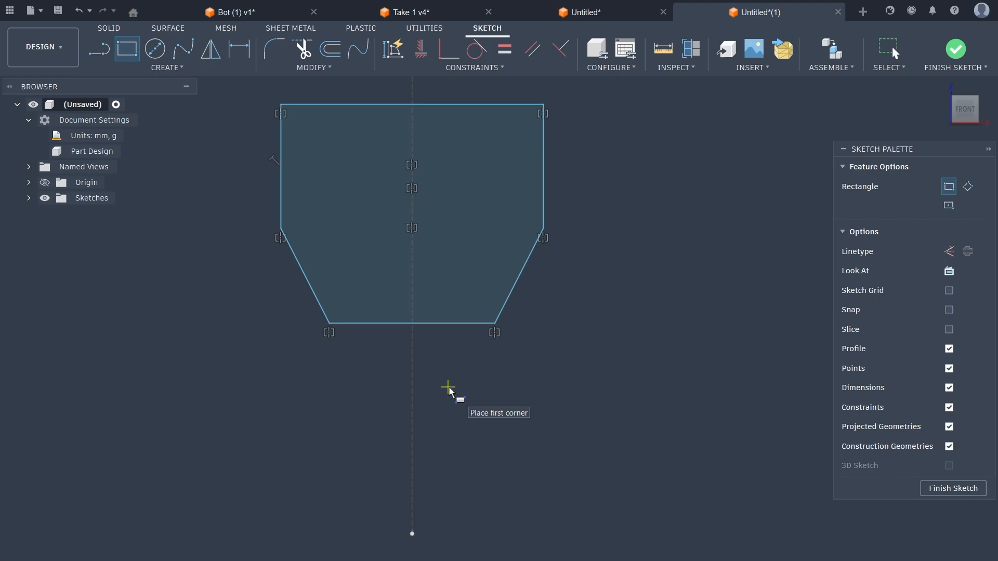
{"action": "left_click", "coordinate": [133, 49]}
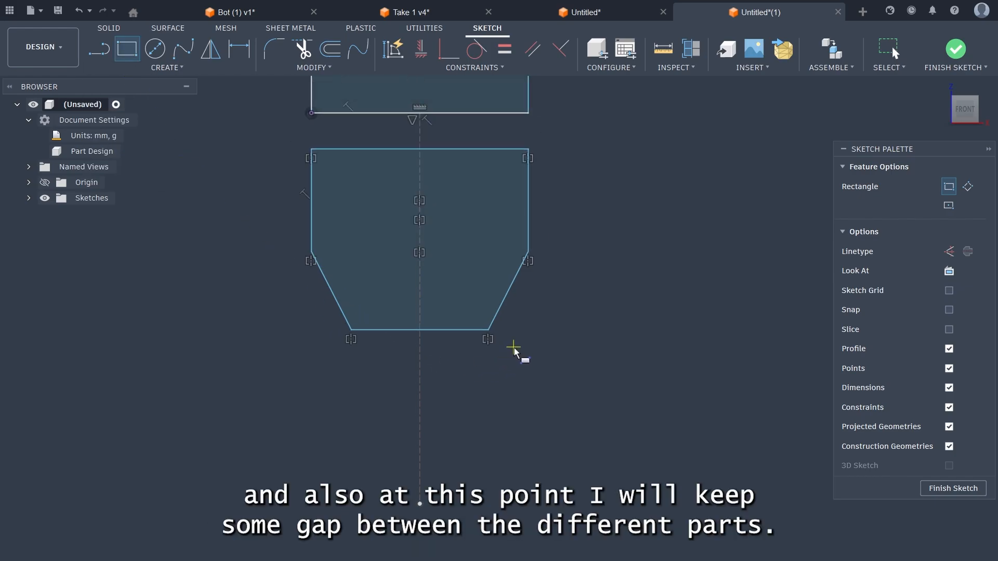
{"action": "middle_click_drag", "start_coordinate": [517, 345], "coordinate": [504, 419]}
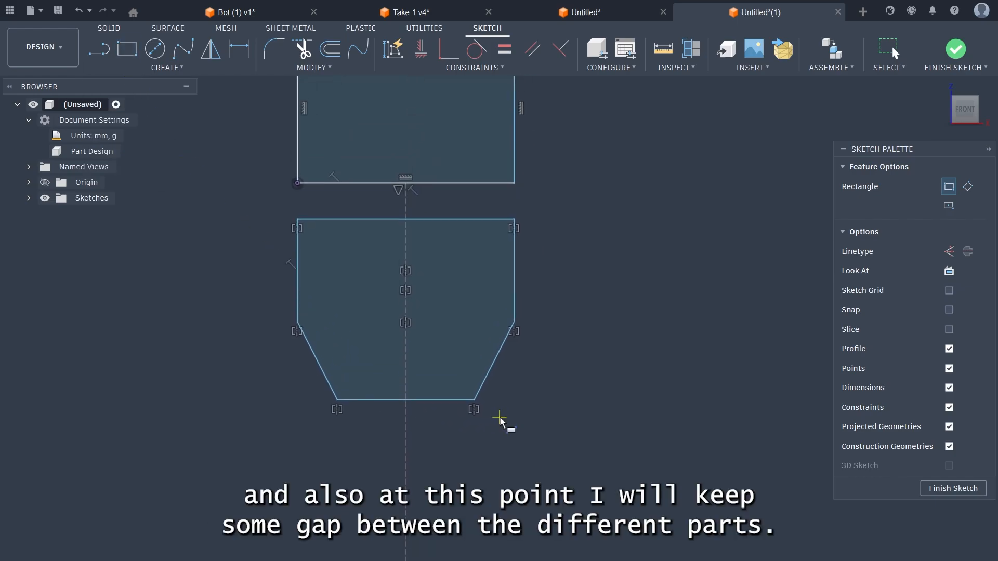
{"action": "scroll", "coordinate": [521, 407], "scroll_direction": "down", "scroll_amount": 2}
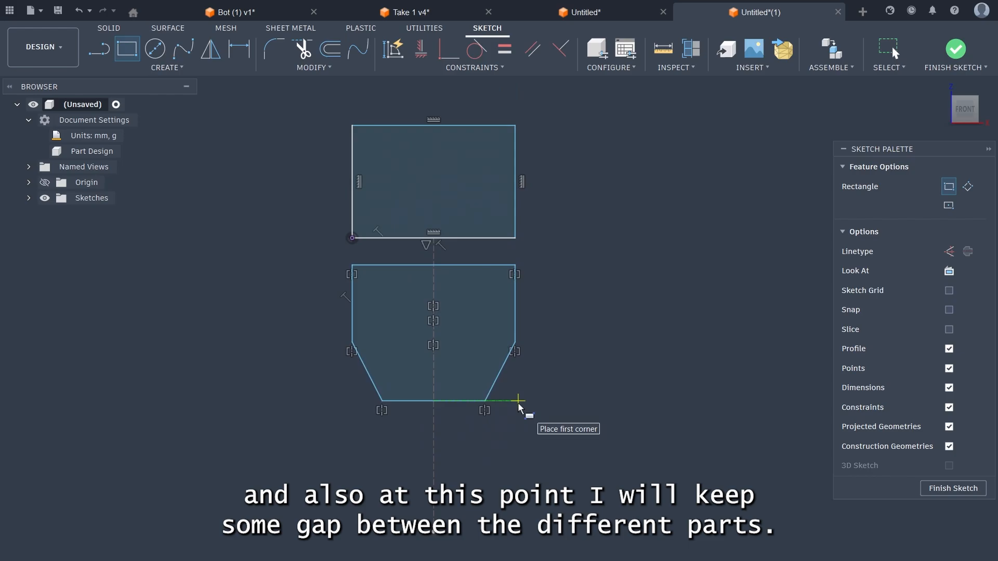
{"action": "scroll", "coordinate": [447, 449], "scroll_direction": "up", "scroll_amount": 3}
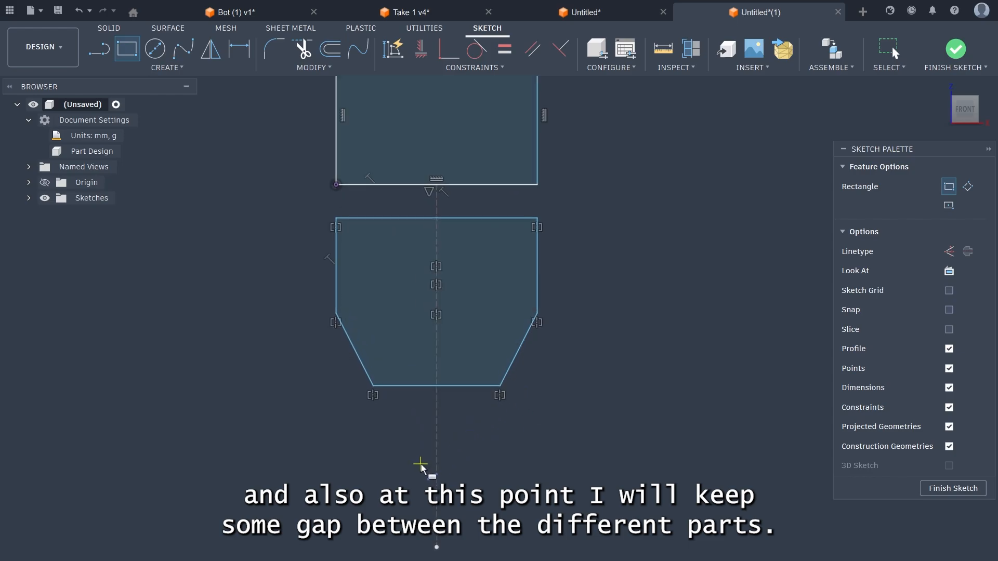
{"action": "scroll", "coordinate": [442, 449], "scroll_direction": "up", "scroll_amount": 2}
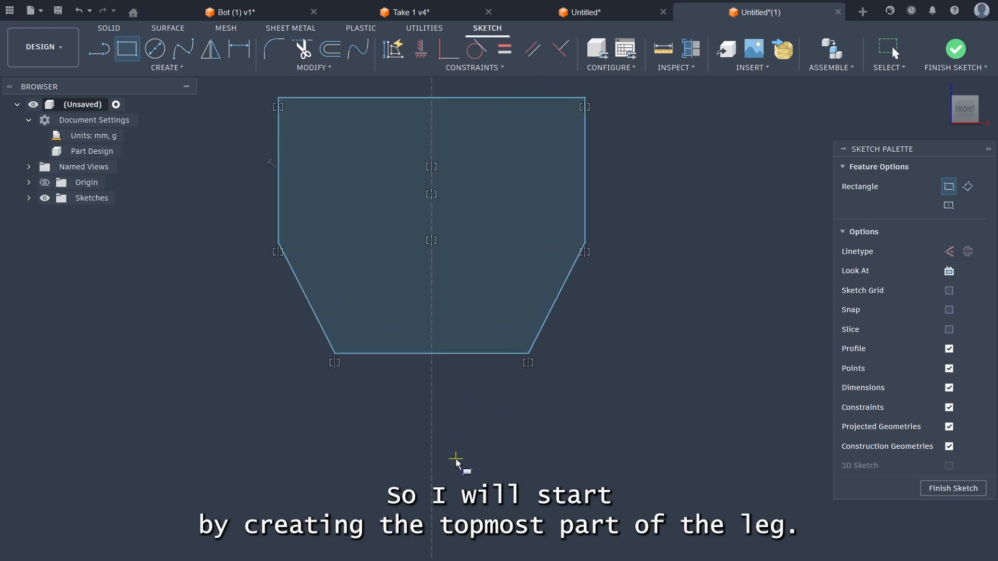
{"action": "mouse_move", "coordinate": [435, 453]}
{"action": "middle_mouse_down"}
{"action": "mouse_move", "coordinate": [438, 374]}
{"action": "mouse_move", "coordinate": [450, 380]}
{"action": "middle_mouse_up"}
{"action": "key", "text": "r"}
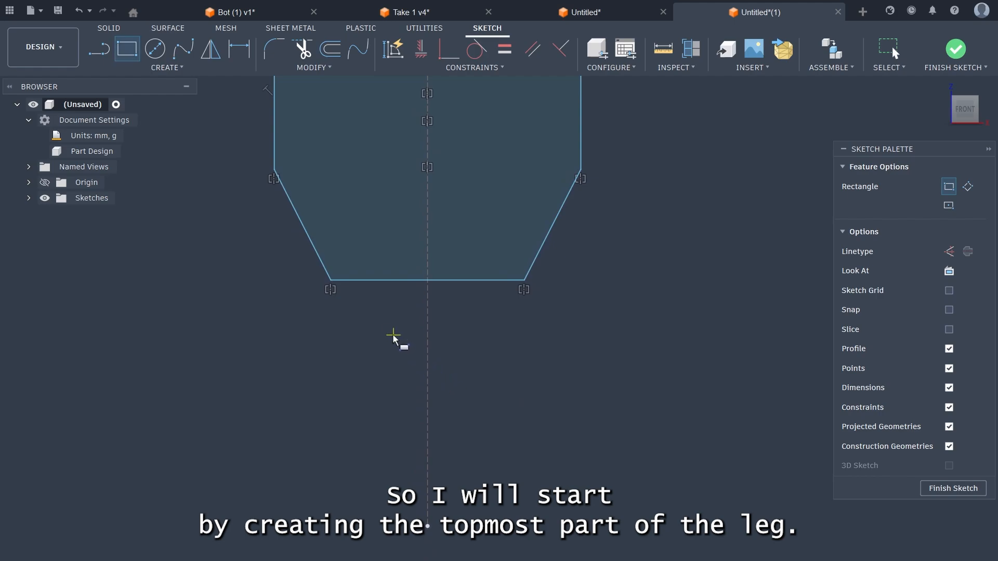
{"action": "scroll", "coordinate": [367, 307], "scroll_direction": "up", "scroll_amount": 1}
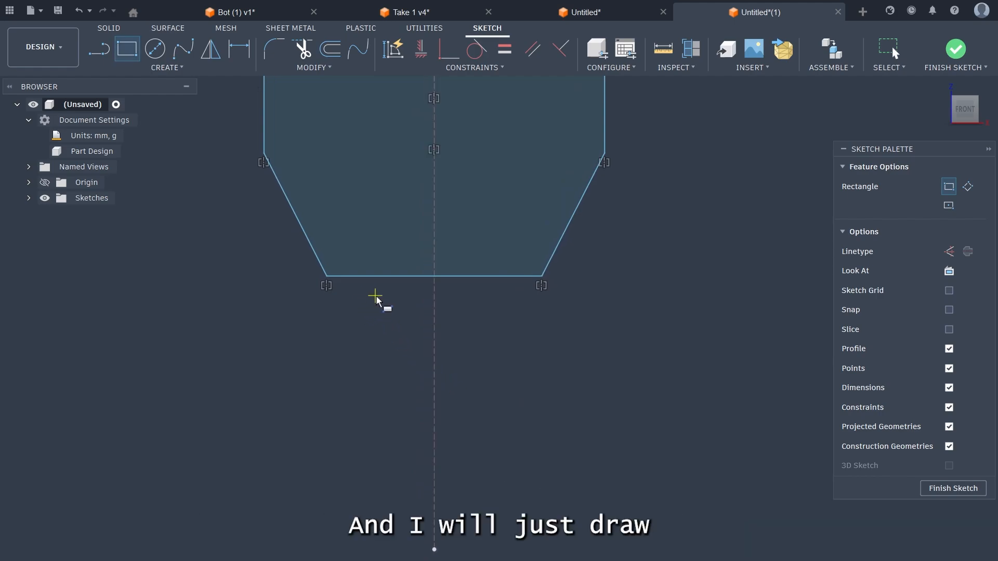
{"action": "left_click", "coordinate": [378, 294]}
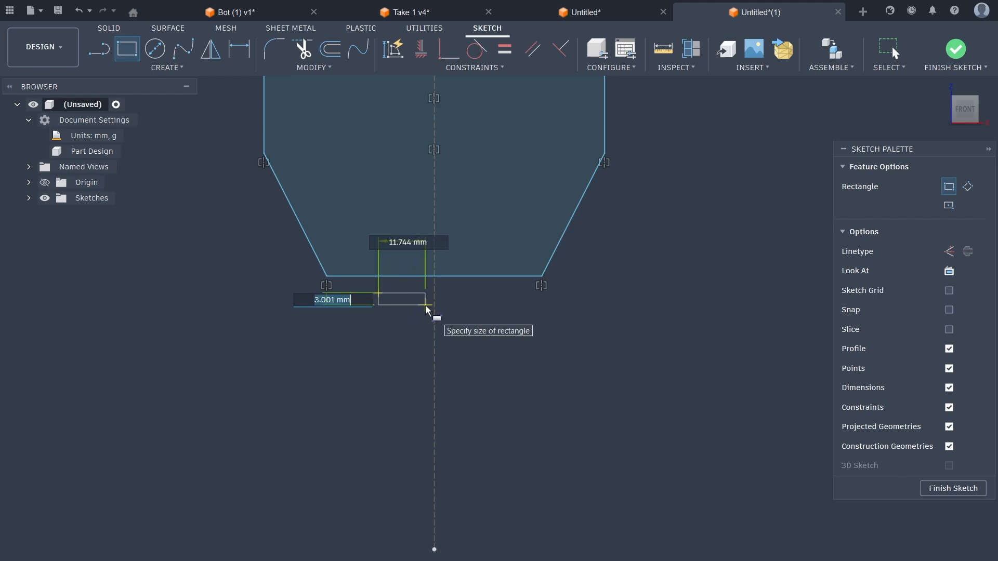
{"action": "left_click", "coordinate": [425, 305]}
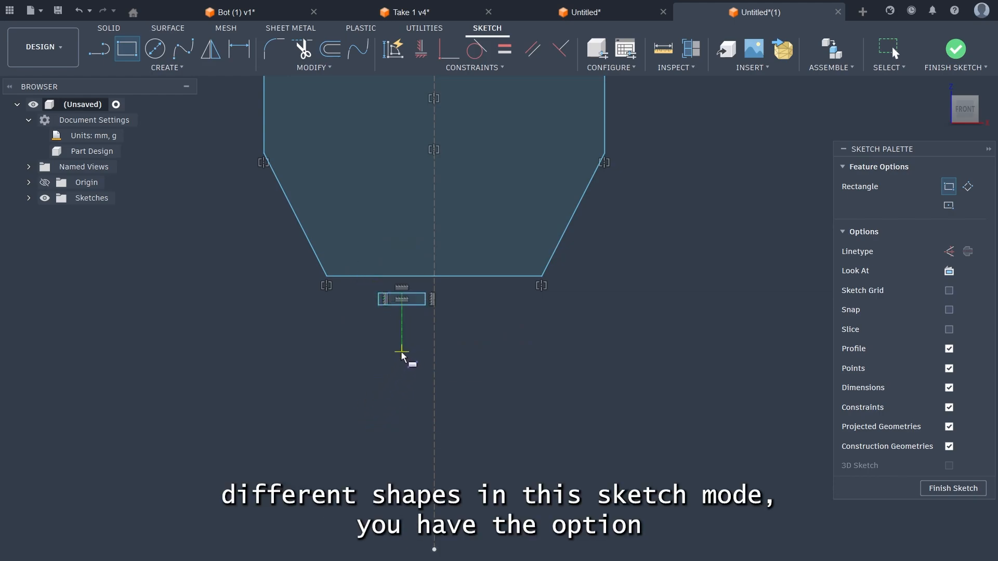
Step: Hide the sketch constraints and sketch the upper leg as a rectangle about 9.9 mm wide and 17.3 mm tall, from the topmost part's lower-left corner
{"action": "left_click", "coordinate": [949, 408]}
{"action": "key", "text": "Escape"}
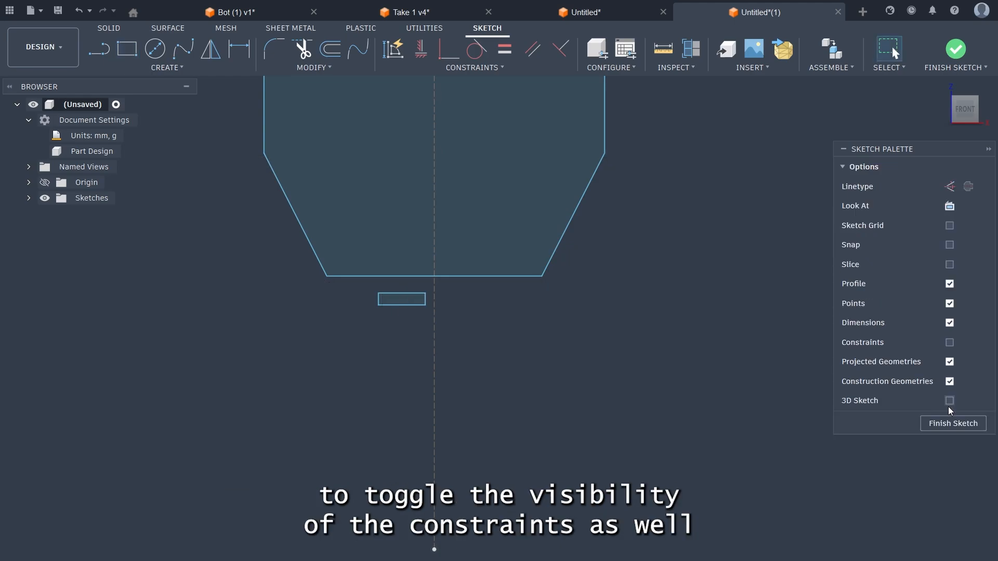
{"action": "left_click", "coordinate": [127, 49]}
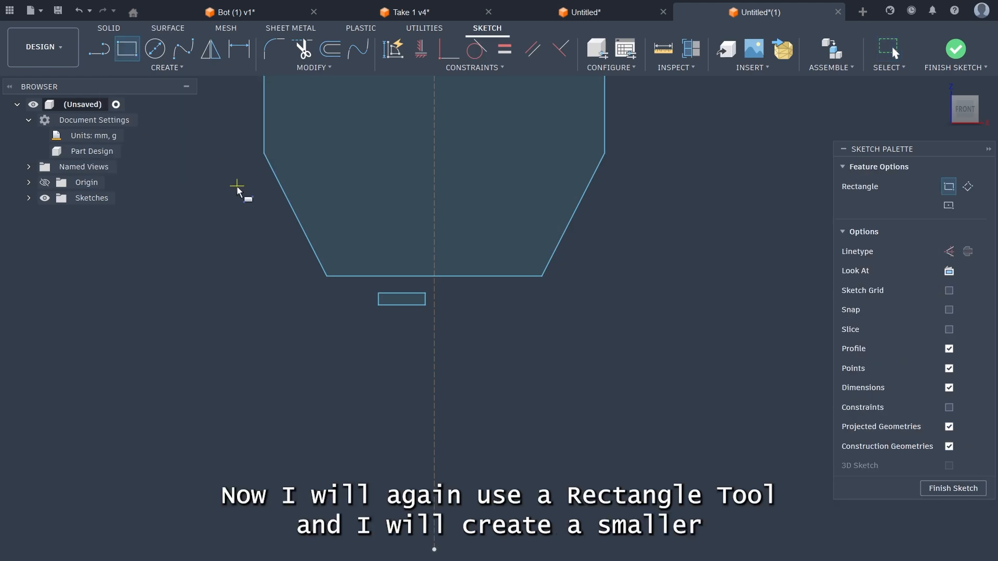
{"action": "scroll", "coordinate": [326, 382], "scroll_direction": "up", "scroll_amount": 1}
{"action": "scroll", "coordinate": [369, 322], "scroll_direction": "up", "scroll_amount": 1}
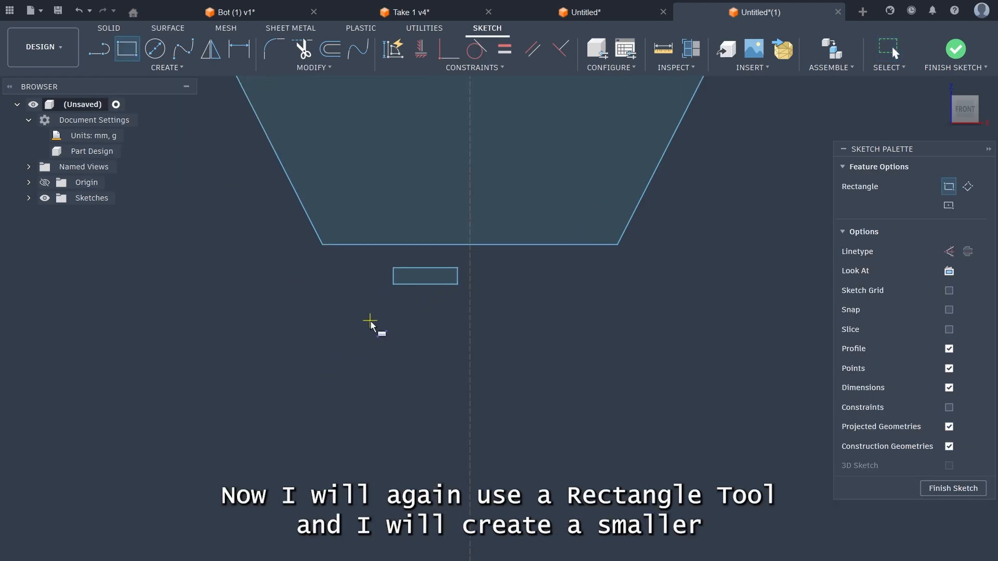
{"action": "left_click", "coordinate": [393, 285]}
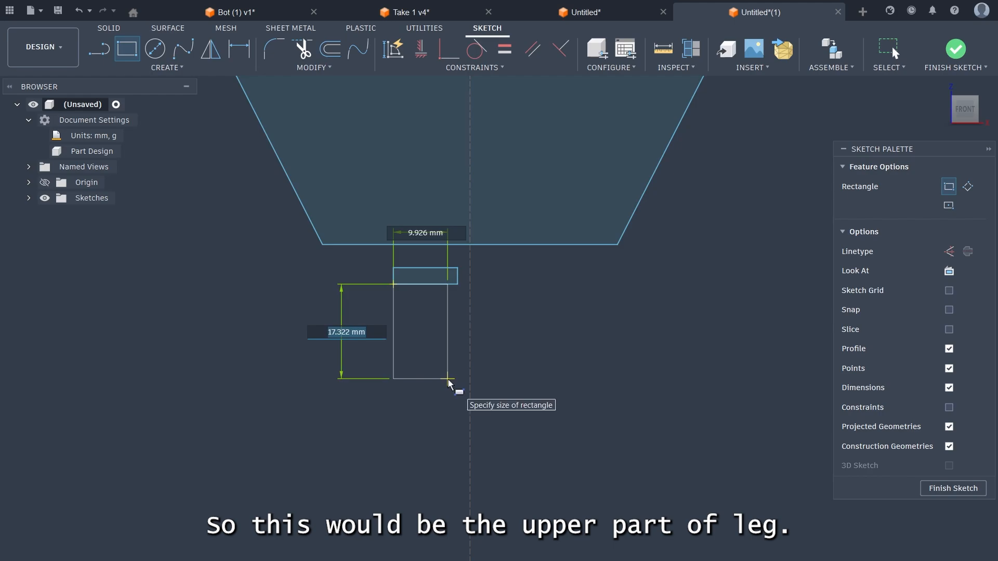
{"action": "left_click", "coordinate": [447, 380]}
Step: Sketch the lower leg as a rectangle about 12.3 mm wide and 23.2 mm tall, starting at the upper leg's lower-left corner
{"action": "scroll", "coordinate": [425, 444], "scroll_direction": "down", "scroll_amount": 3}
{"action": "middle_click_drag", "start_coordinate": [425, 443], "coordinate": [395, 352]}
{"action": "scroll", "coordinate": [393, 359], "scroll_direction": "up", "scroll_amount": 1}
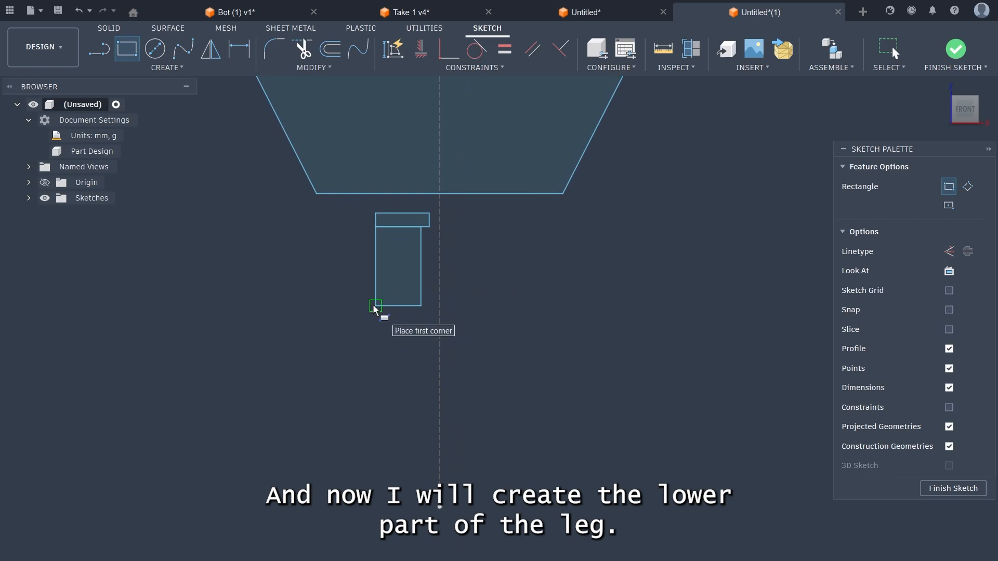
{"action": "left_click", "coordinate": [374, 307]}
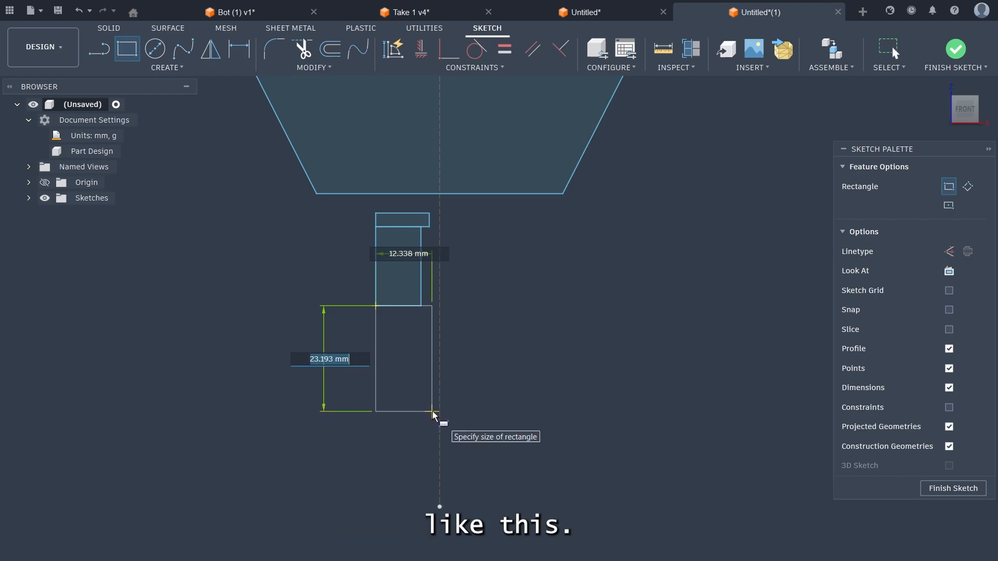
{"action": "left_click", "coordinate": [433, 414]}
Step: Sketch the foot as a rectangle about 13.2 mm wide and 16.1 mm tall, starting at the lower leg's lower-left corner
{"action": "scroll", "coordinate": [385, 486], "scroll_direction": "up", "scroll_amount": 3}
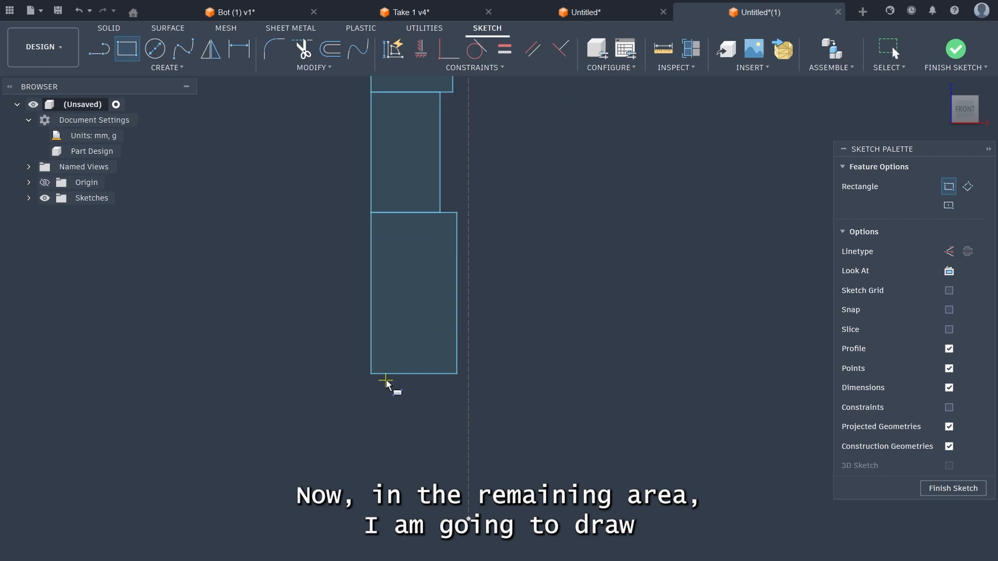
{"action": "left_click", "coordinate": [371, 374]}
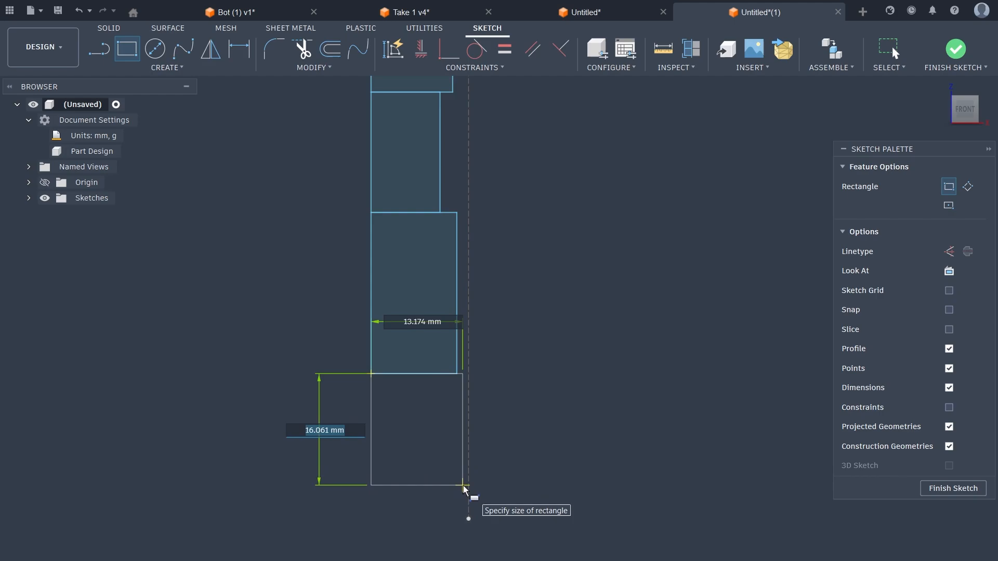
{"action": "left_click", "coordinate": [463, 486]}
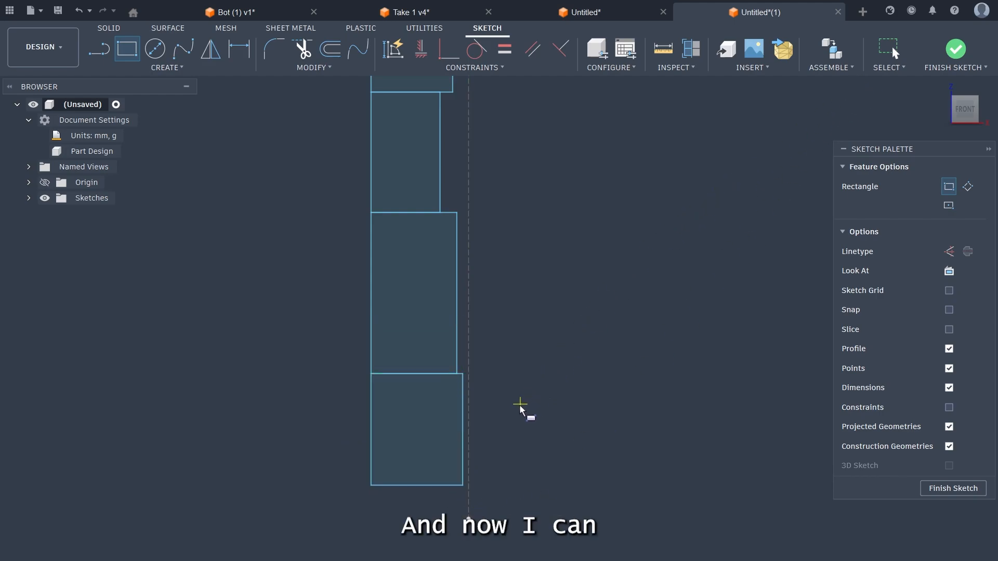
{"action": "key", "text": "Escape"}
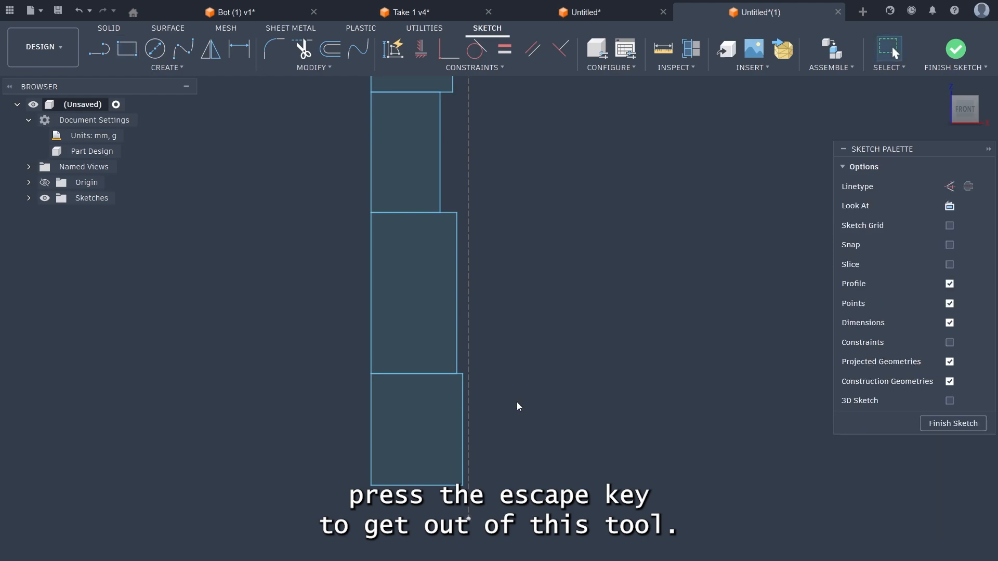
{"action": "scroll", "coordinate": [514, 365], "scroll_direction": "down", "scroll_amount": 1}
{"action": "scroll", "coordinate": [525, 391], "scroll_direction": "up", "scroll_amount": 3}
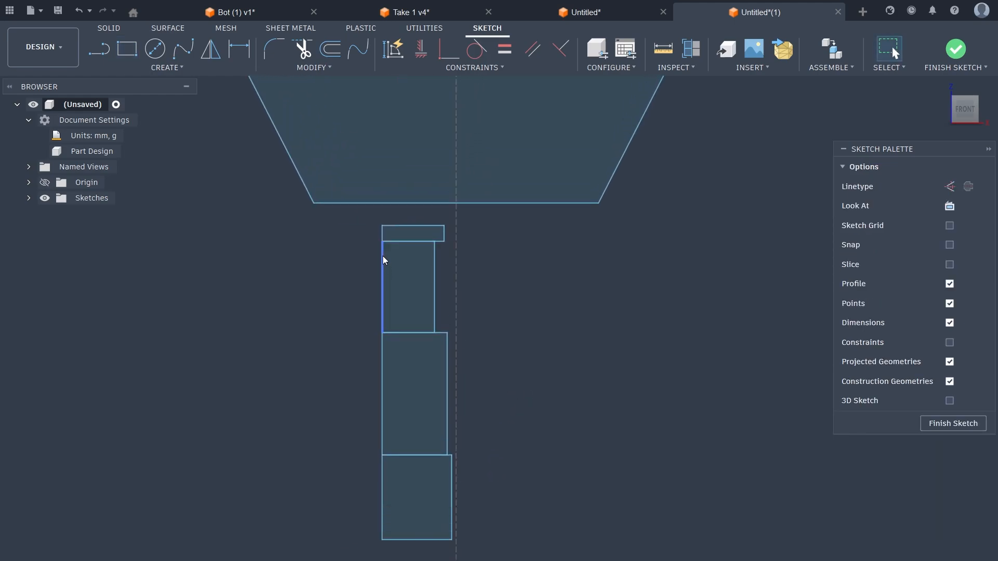
{"action": "left_click", "coordinate": [382, 260]}
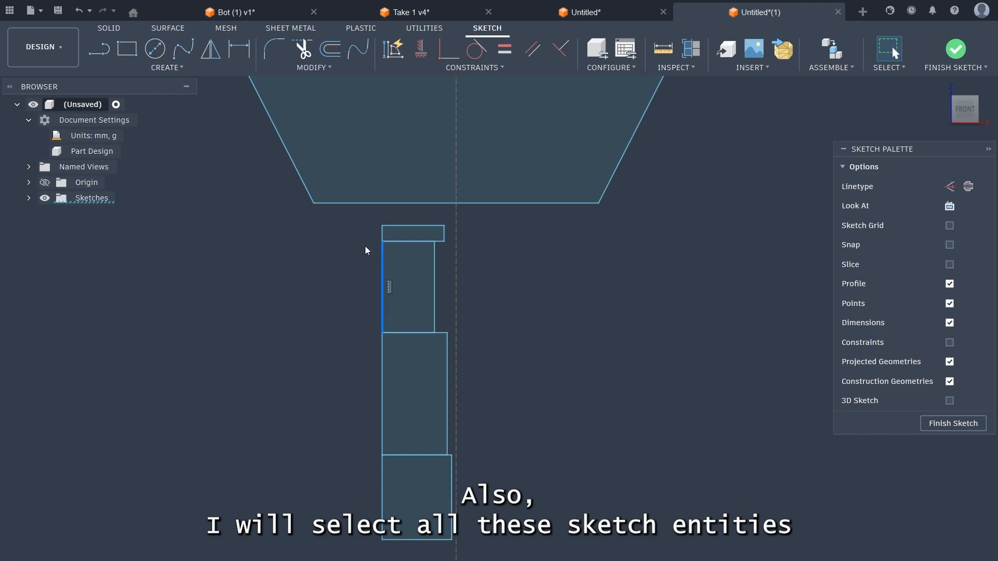
{"action": "scroll", "coordinate": [365, 249], "scroll_direction": "down", "scroll_amount": 1}
{"action": "mouse_move", "coordinate": [358, 217]}
{"action": "left_mouse_down"}
{"action": "mouse_move", "coordinate": [443, 494]}
{"action": "mouse_move", "coordinate": [445, 534]}
{"action": "left_mouse_up"}
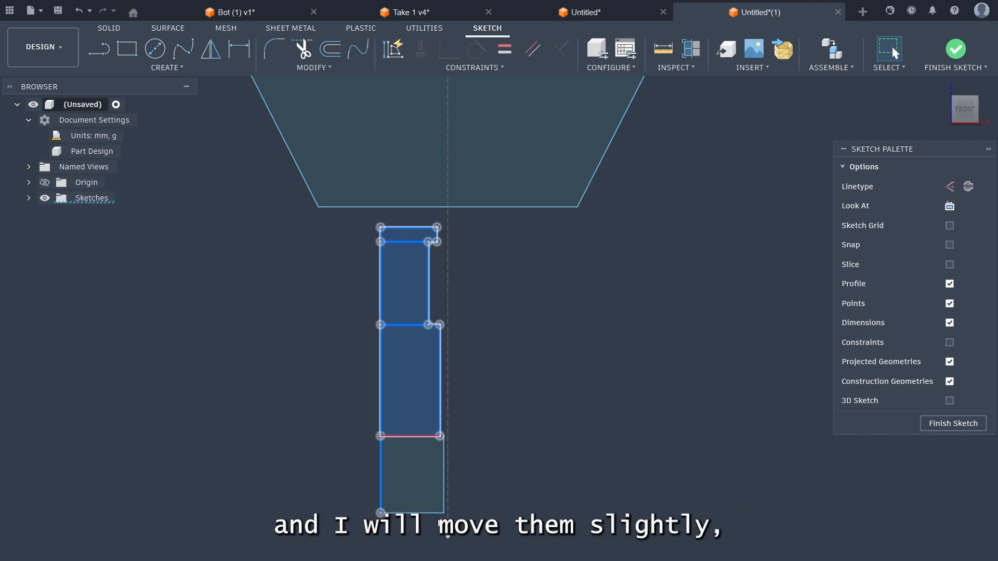
{"action": "left_click", "coordinate": [431, 527]}
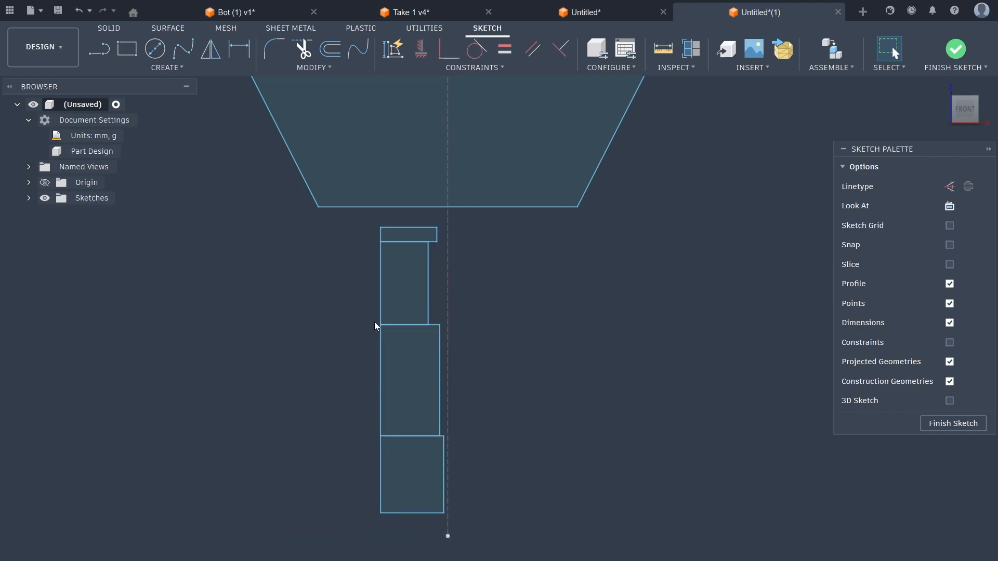
Step: Move all four leg rectangles together slightly to the left, away from the construction centerline
{"action": "mouse_move", "coordinate": [353, 218]}
{"action": "left_mouse_down"}
{"action": "mouse_move", "coordinate": [456, 358]}
{"action": "mouse_move", "coordinate": [448, 528]}
{"action": "mouse_move", "coordinate": [419, 509]}
{"action": "left_mouse_up"}
{"action": "left_click", "coordinate": [494, 476]}
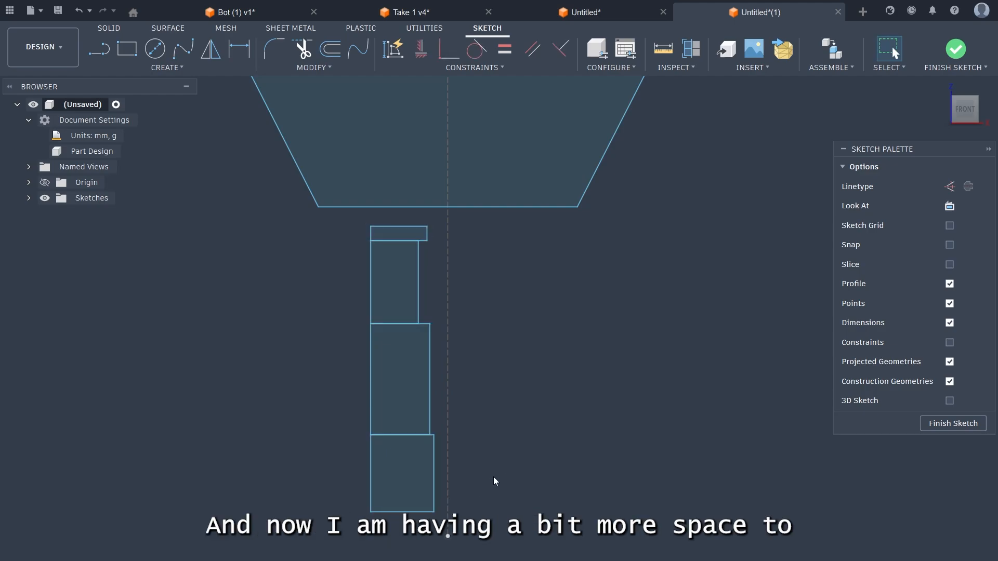
Step: Widen the foot rectangle slightly by moving its right edge closer to the construction centerline
{"action": "scroll", "coordinate": [485, 478], "scroll_direction": "up", "scroll_amount": 1}
{"action": "left_click_drag", "start_coordinate": [429, 465], "coordinate": [434, 465]}
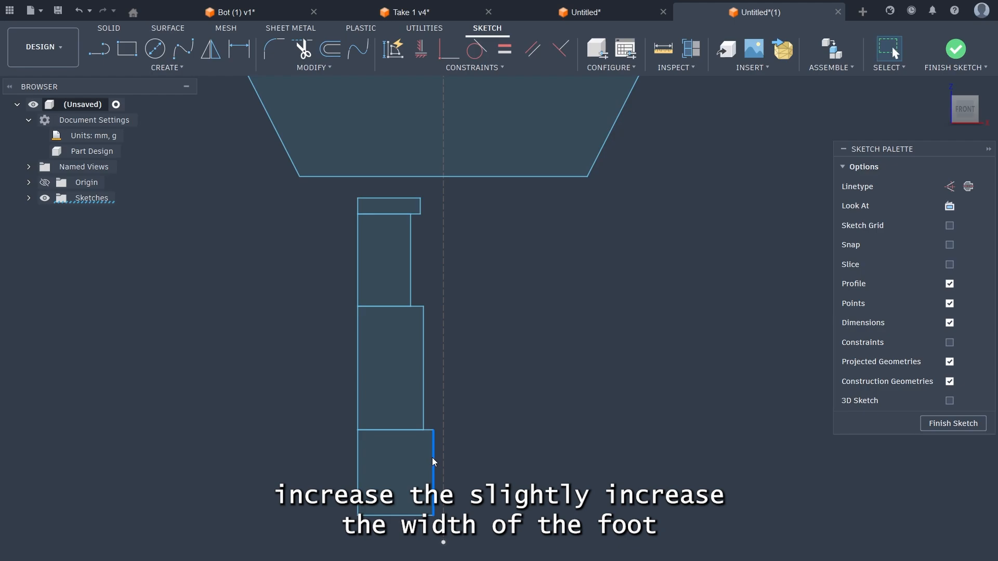
{"action": "left_click_drag", "start_coordinate": [435, 459], "coordinate": [435, 459]}
{"action": "left_click", "coordinate": [513, 446]}
{"action": "scroll", "coordinate": [525, 389], "scroll_direction": "down", "scroll_amount": 3}
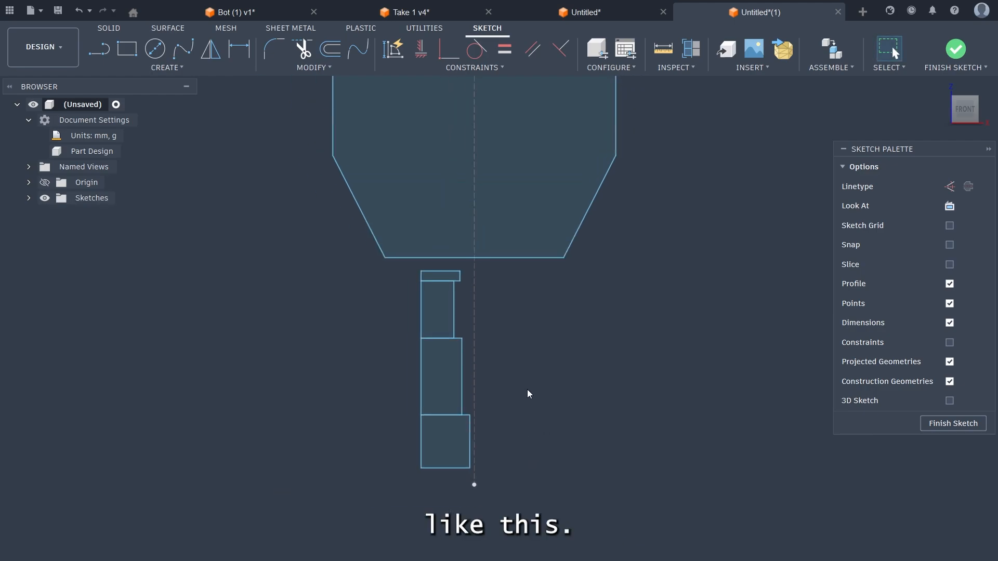
{"action": "scroll", "coordinate": [528, 393], "scroll_direction": "down", "scroll_amount": 3}
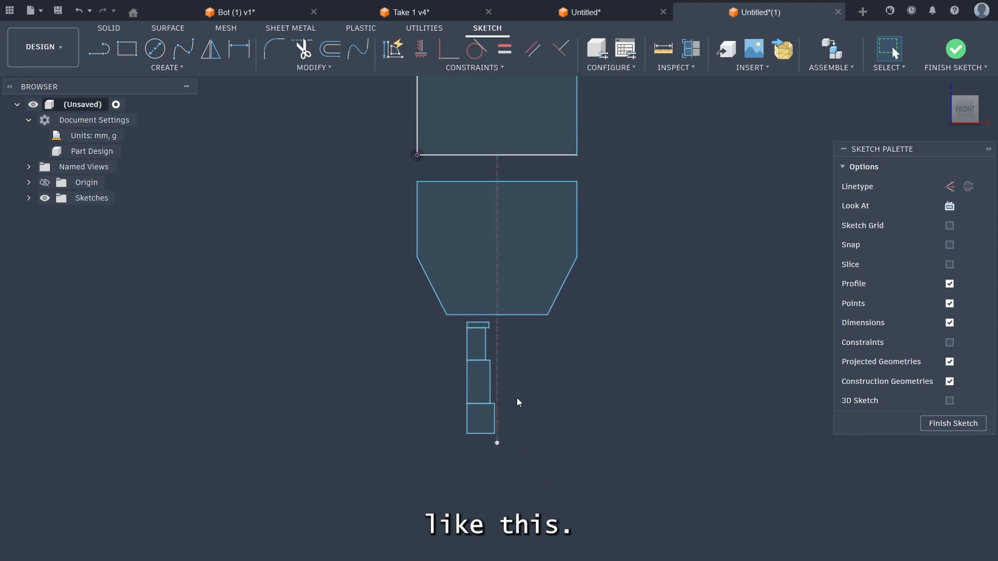
{"action": "scroll", "coordinate": [517, 402], "scroll_direction": "up", "scroll_amount": 5}
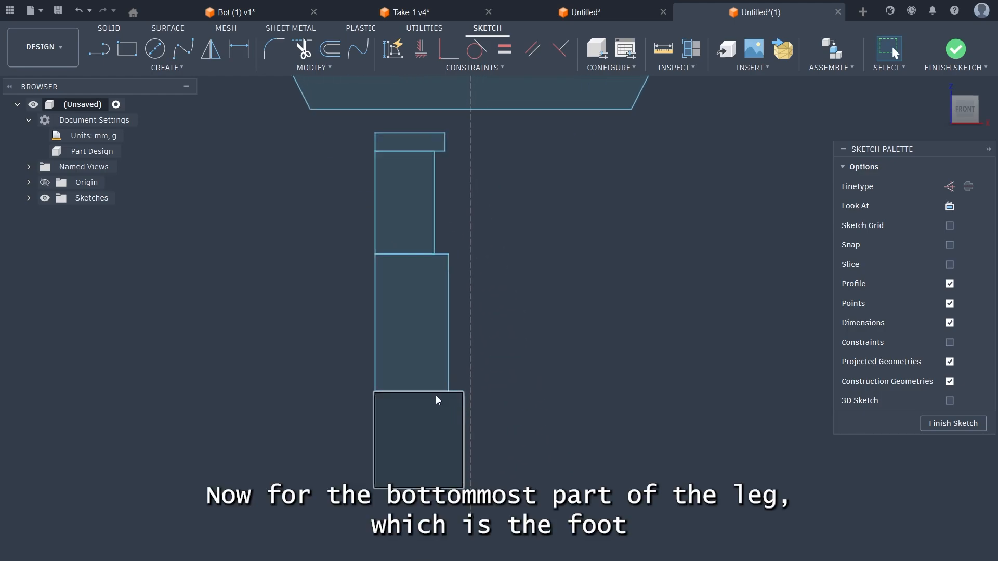
{"action": "scroll", "coordinate": [430, 424], "scroll_direction": "down", "scroll_amount": 2}
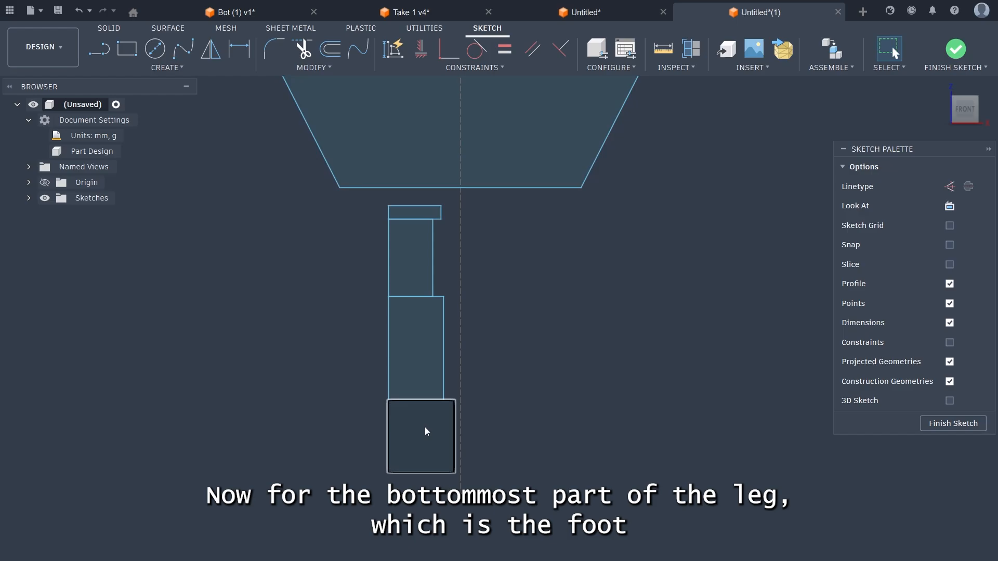
{"action": "left_click", "coordinate": [434, 427]}
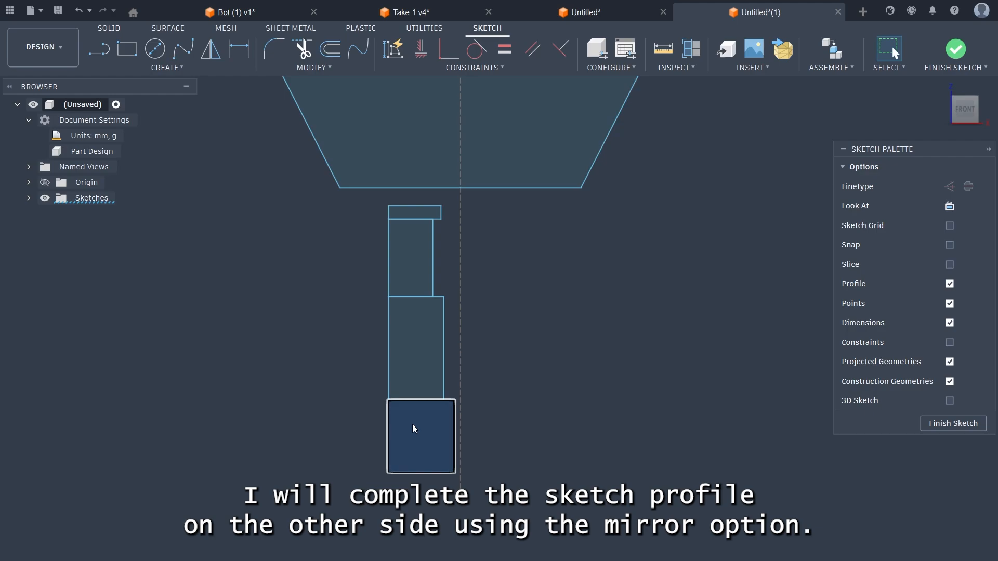
{"action": "left_click", "coordinate": [207, 192]}
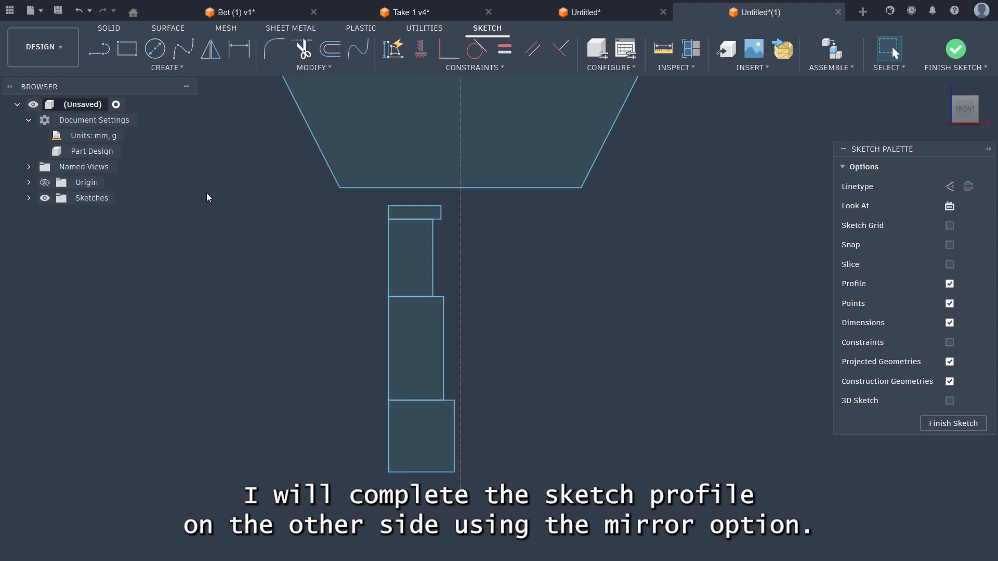
Step: Mirror the foot rectangle's upper, right and lower lines about its left edge to extend the foot to the other side
{"action": "left_click", "coordinate": [164, 69]}
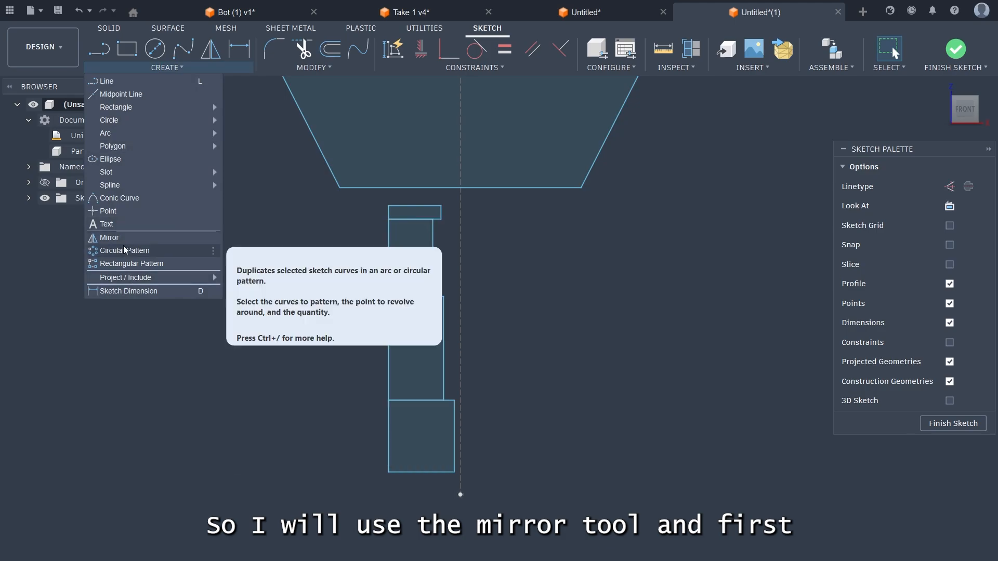
{"action": "left_click", "coordinate": [123, 239]}
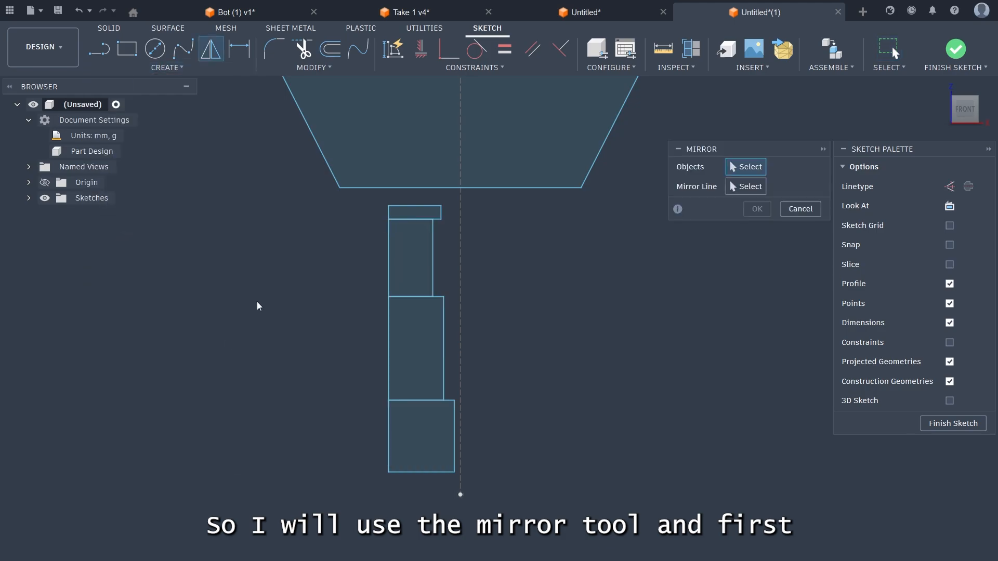
{"action": "scroll", "coordinate": [434, 452], "scroll_direction": "up", "scroll_amount": 2}
{"action": "left_click", "coordinate": [434, 389]}
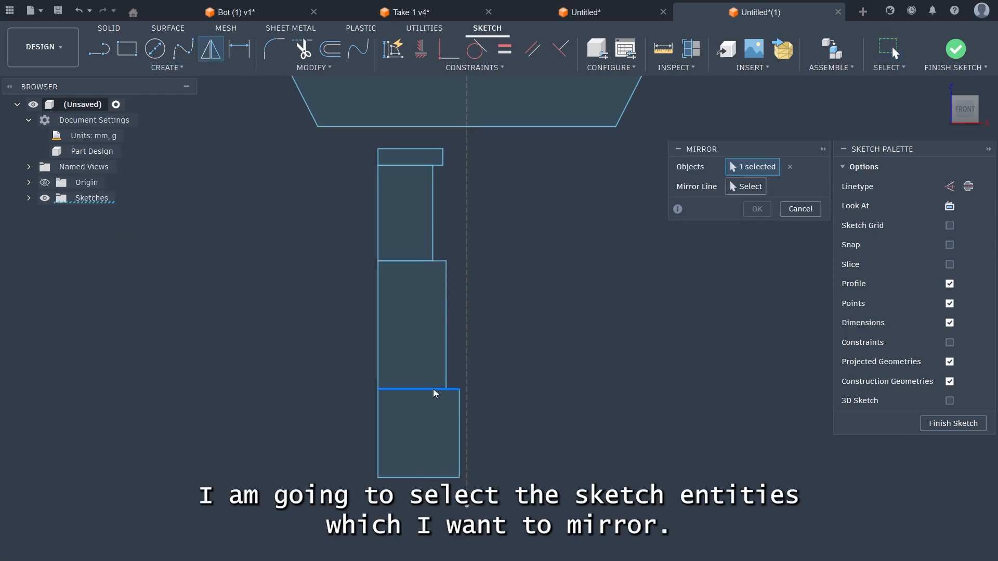
{"action": "left_click", "coordinate": [458, 424]}
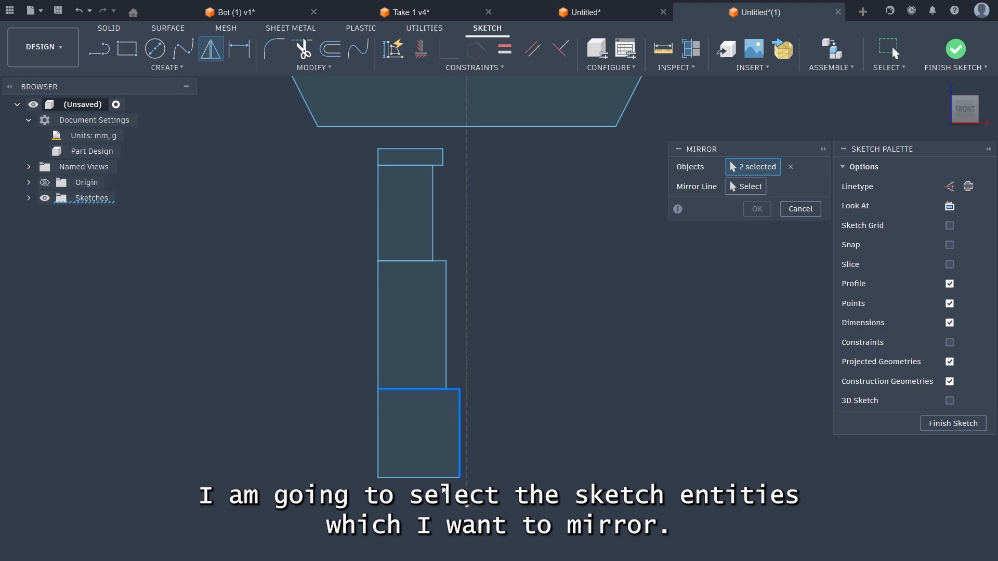
{"action": "left_click", "coordinate": [433, 478]}
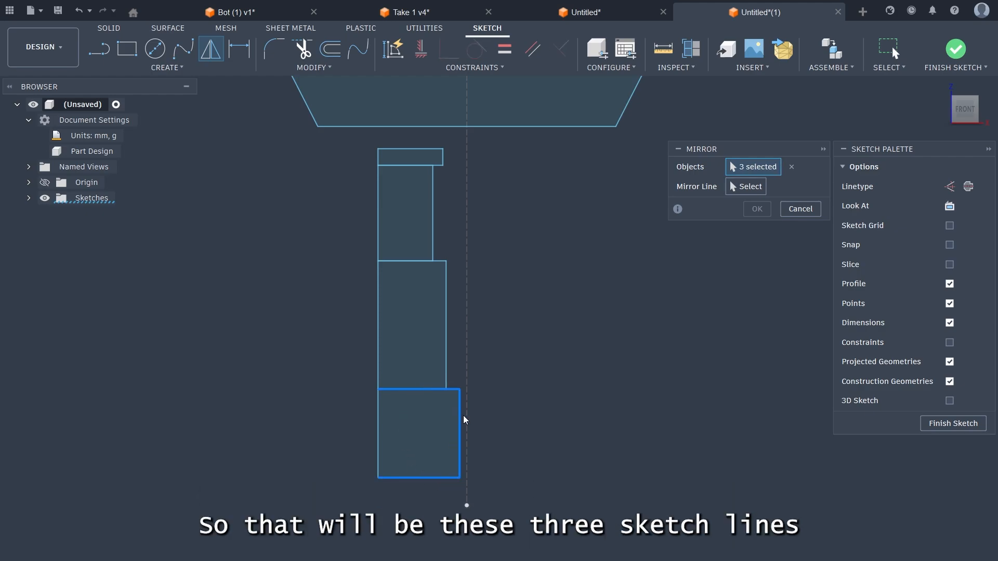
{"action": "left_click", "coordinate": [763, 188]}
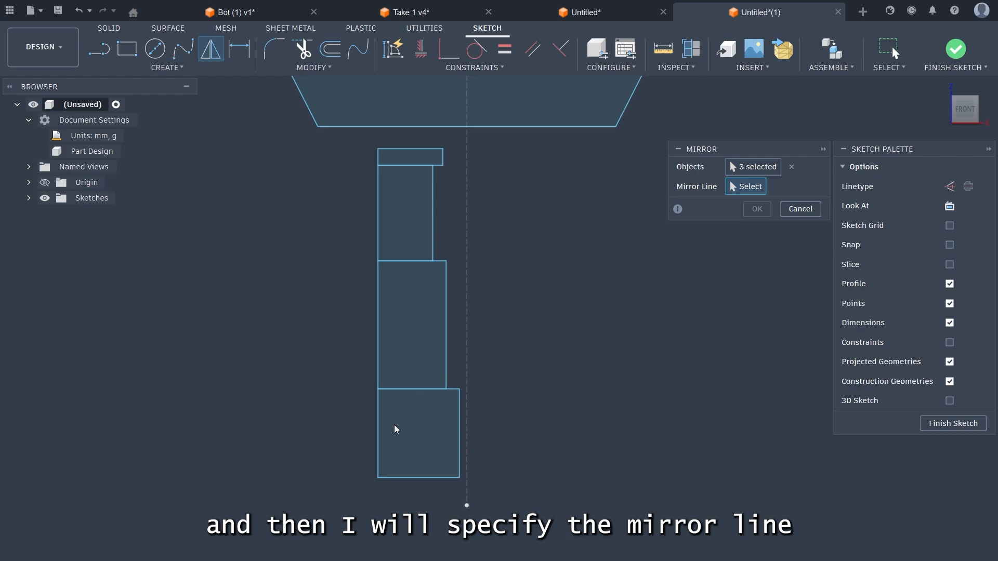
{"action": "left_click", "coordinate": [378, 425]}
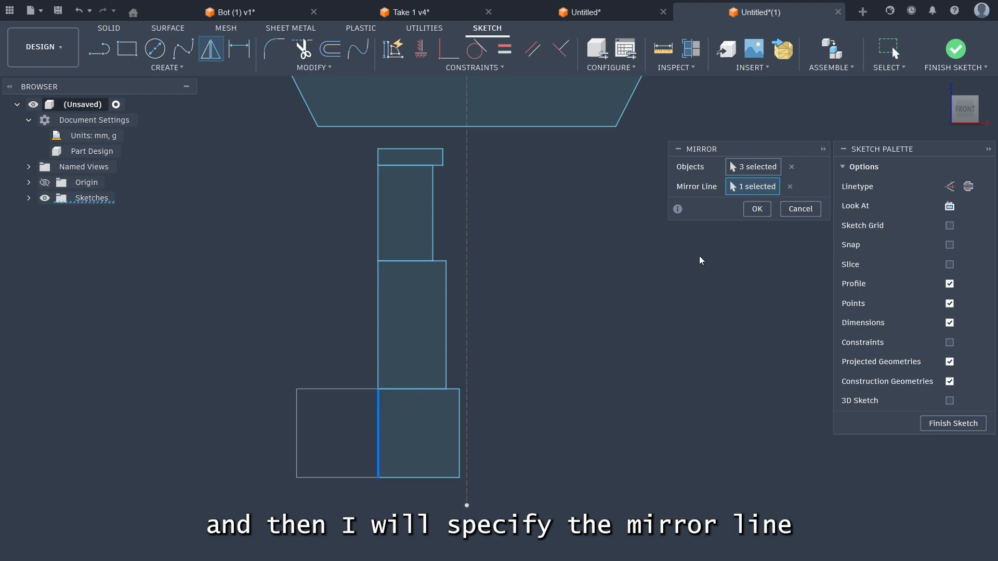
{"action": "left_click", "coordinate": [757, 209]}
Step: Finish the sketch containing the bot's head, torso and leg profiles
{"action": "scroll", "coordinate": [493, 439], "scroll_direction": "down", "scroll_amount": 5}
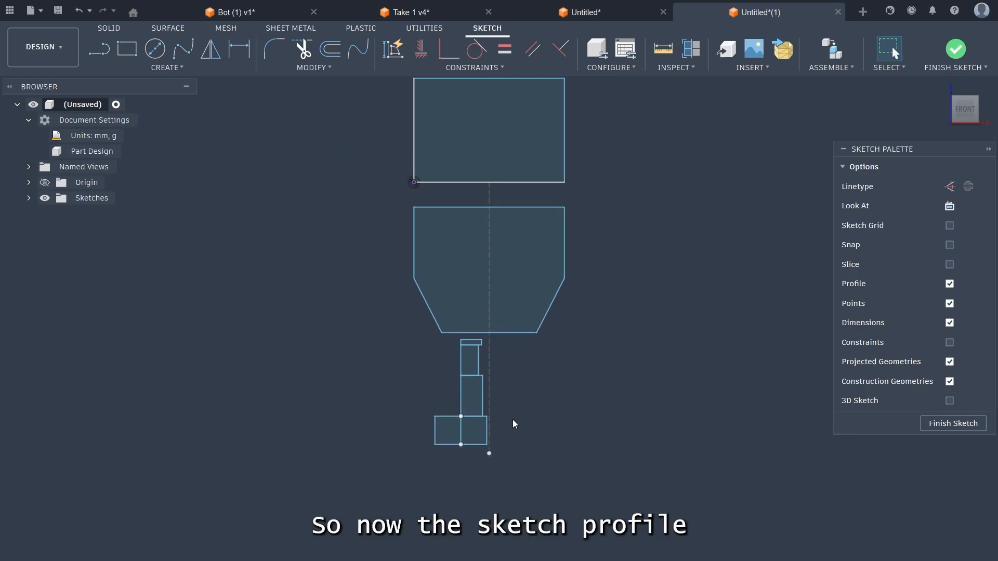
{"action": "scroll", "coordinate": [571, 322], "scroll_direction": "down", "scroll_amount": 2}
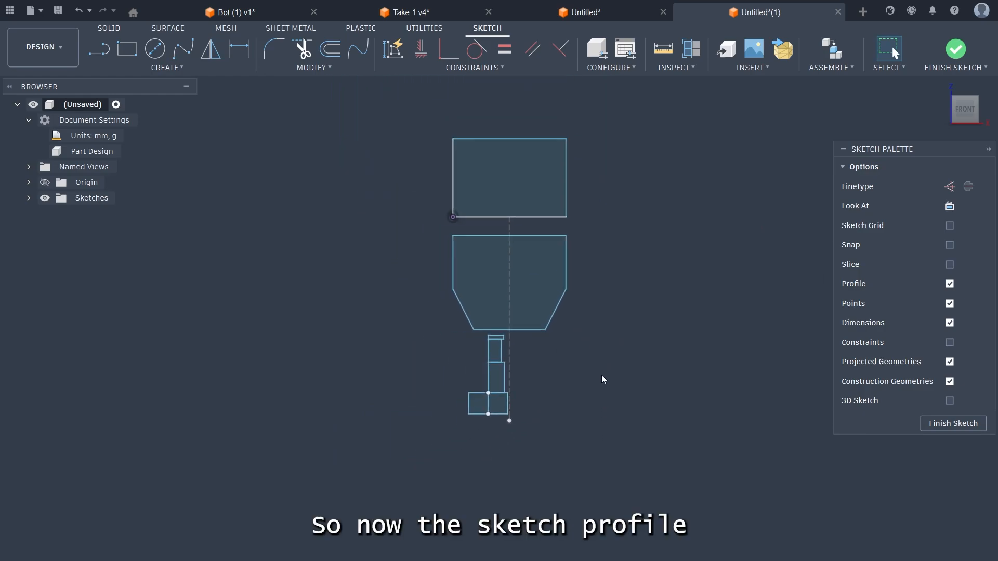
{"action": "scroll", "coordinate": [600, 356], "scroll_direction": "up", "scroll_amount": 2}
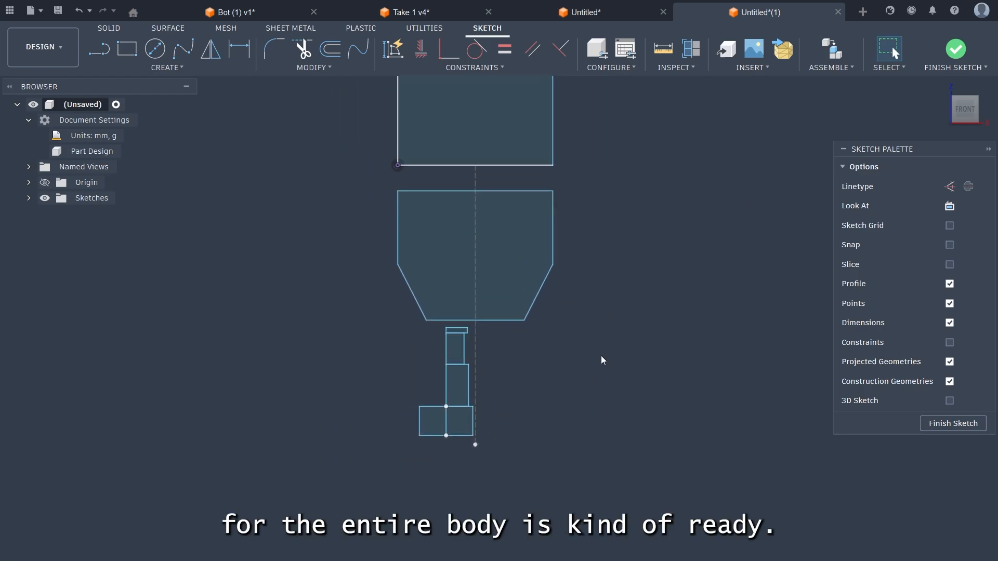
{"action": "scroll", "coordinate": [566, 390], "scroll_direction": "up", "scroll_amount": 2}
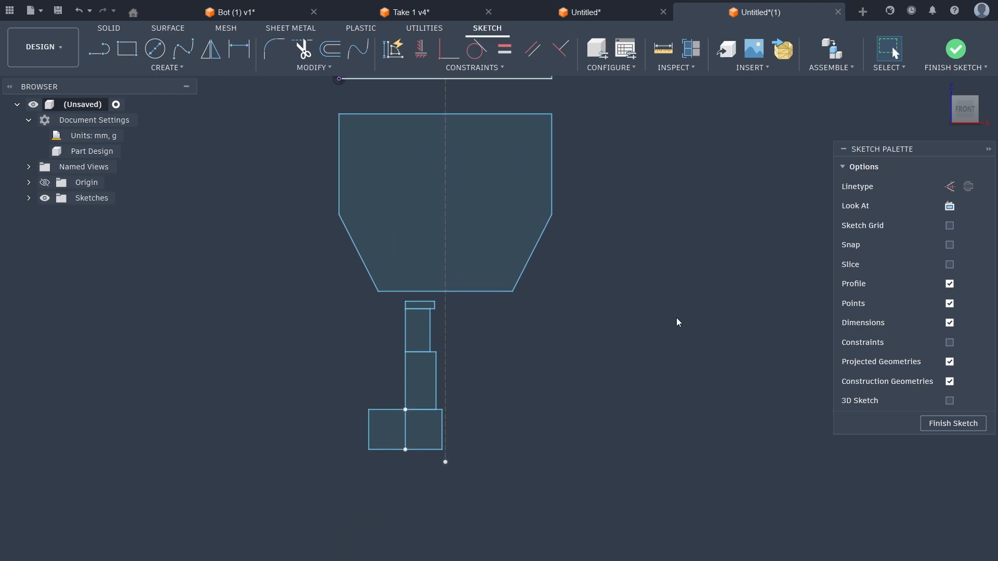
{"action": "scroll", "coordinate": [673, 307], "scroll_direction": "down", "scroll_amount": 2}
{"action": "middle_click_drag", "start_coordinate": [671, 290], "coordinate": [604, 366]}
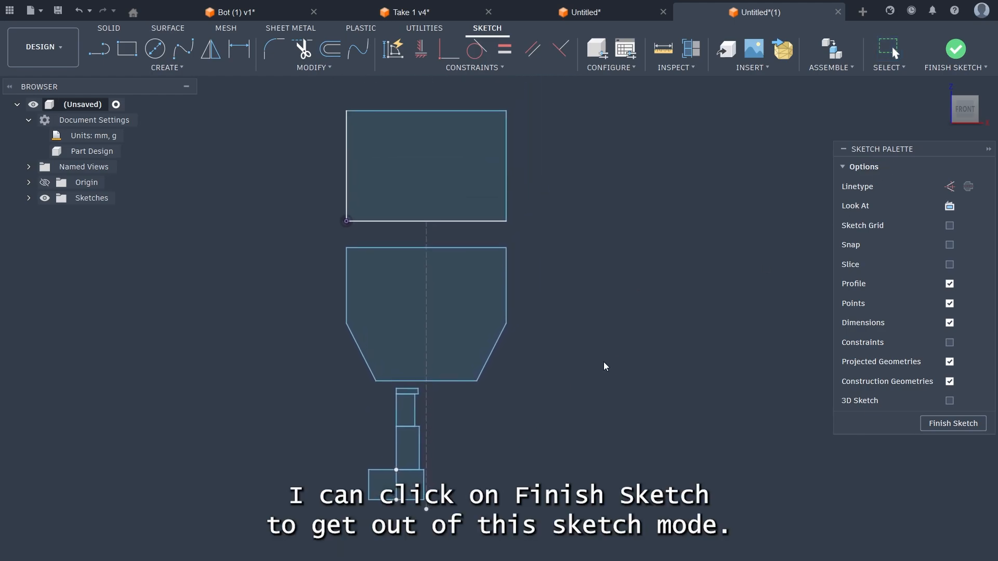
{"action": "left_click", "coordinate": [956, 52]}
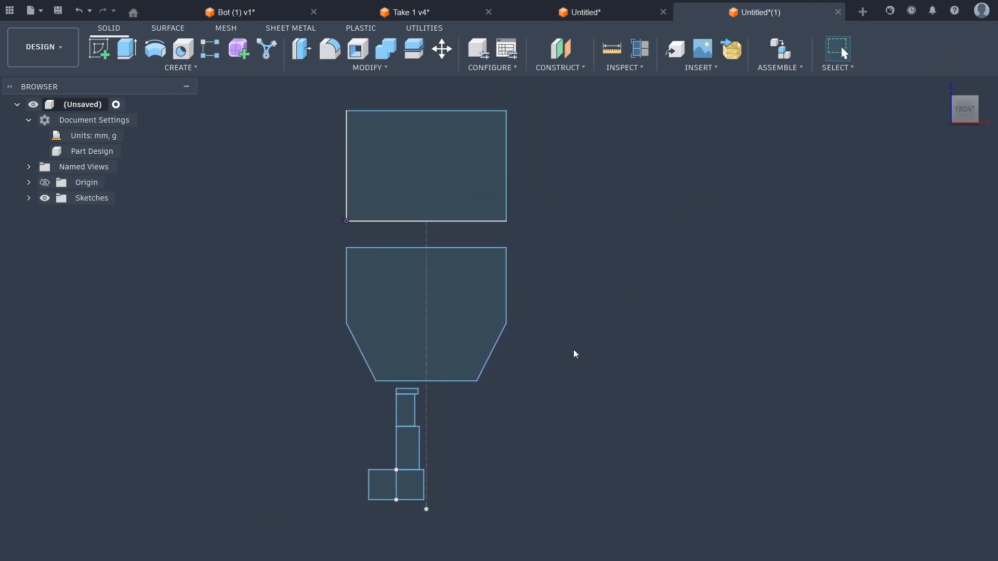
Step: Extrude the head and torso profiles symmetrically as new bodies, with a distance of 25 mm to each side
{"action": "scroll", "coordinate": [575, 351], "scroll_direction": "down", "scroll_amount": 2}
{"action": "mouse_move", "coordinate": [615, 326]}
{"action": "middle_mouse_down", "text": "shift"}
{"action": "mouse_move", "coordinate": [576, 345]}
{"action": "mouse_move", "coordinate": [577, 380]}
{"action": "middle_mouse_up", "text": "shift"}
{"action": "scroll", "coordinate": [510, 392], "scroll_direction": "up", "scroll_amount": 2}
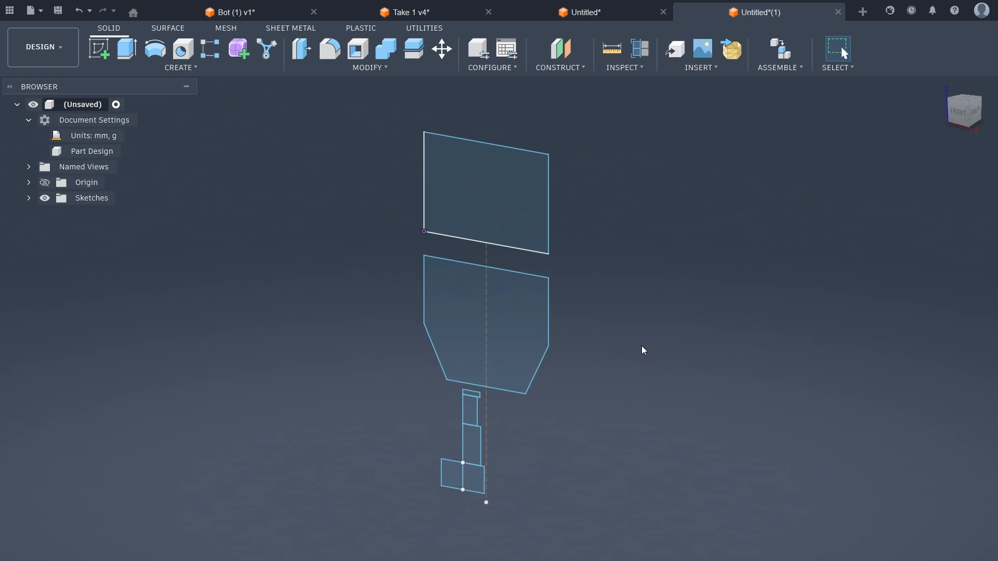
{"action": "left_click", "coordinate": [489, 192]}
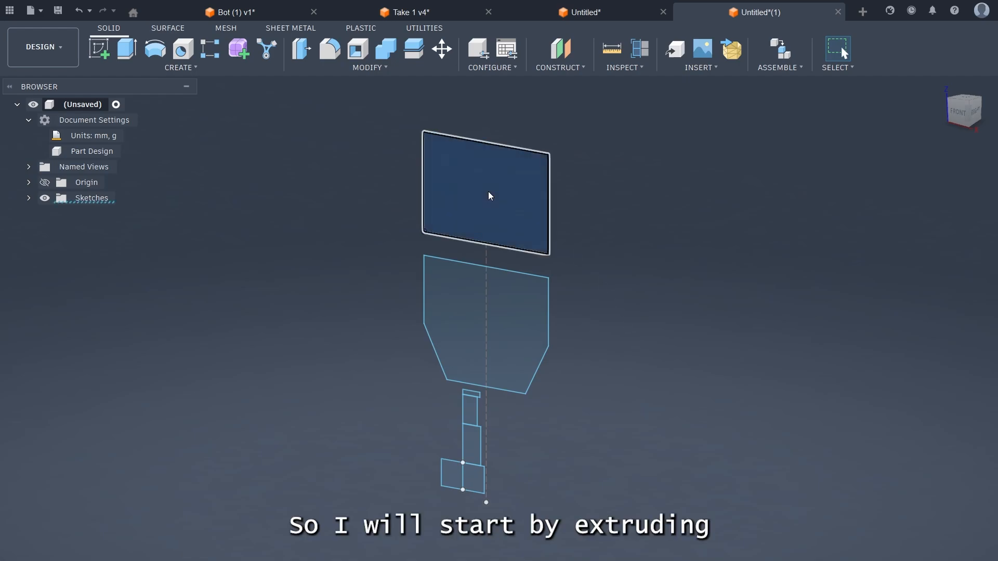
{"action": "left_click", "coordinate": [503, 312]}
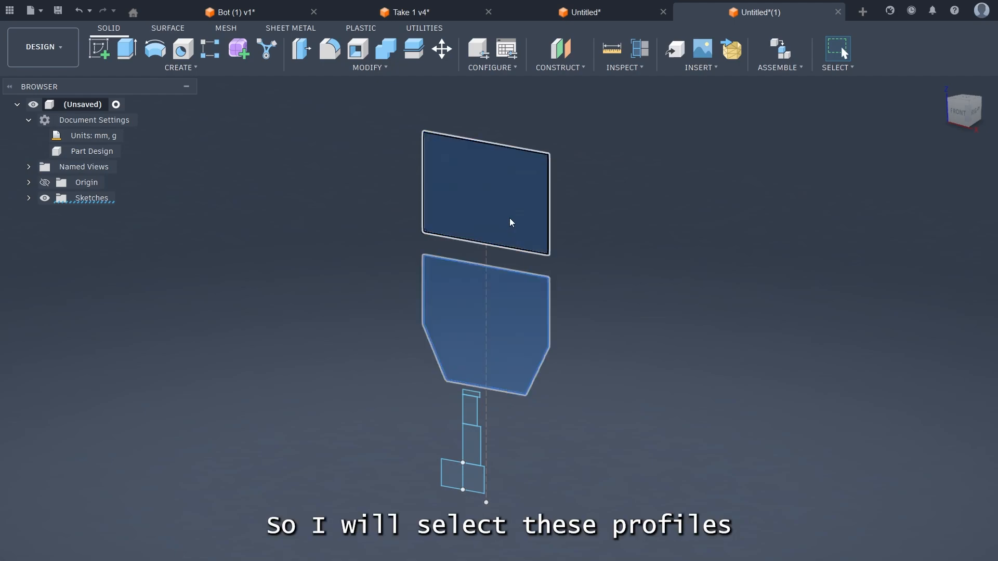
{"action": "key", "text": "e"}
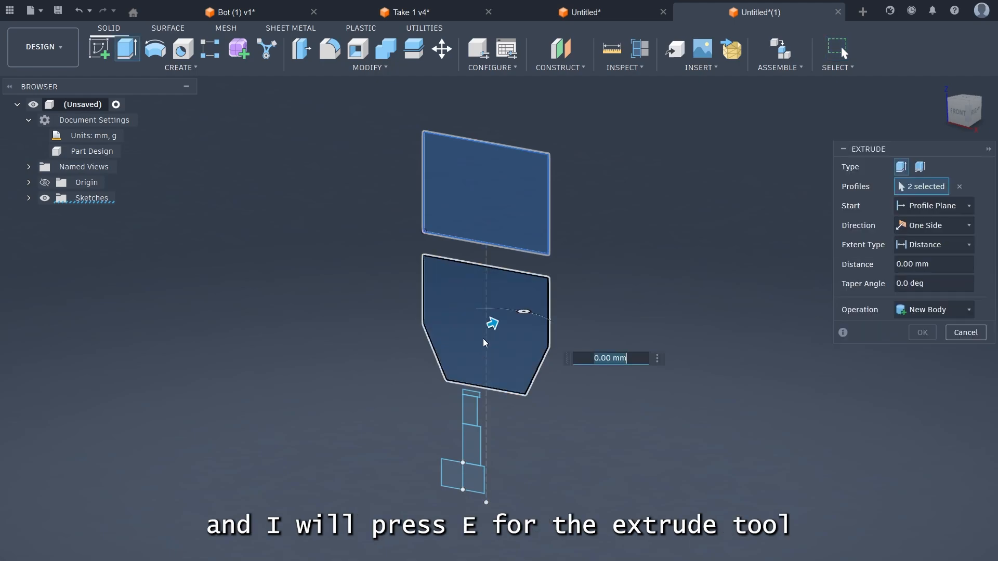
{"action": "left_click", "coordinate": [488, 327]}
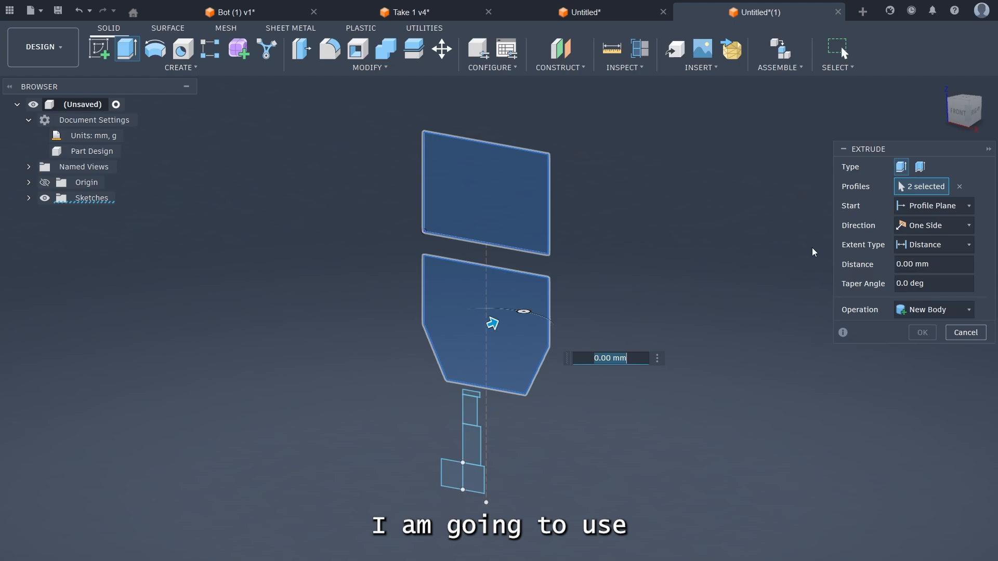
{"action": "left_click", "coordinate": [951, 227]}
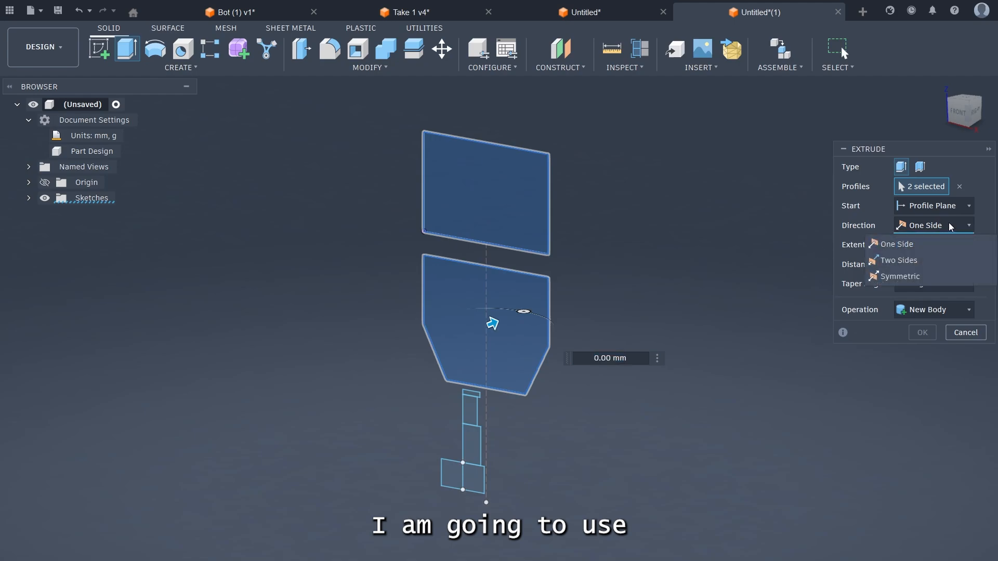
{"action": "left_click", "coordinate": [900, 277]}
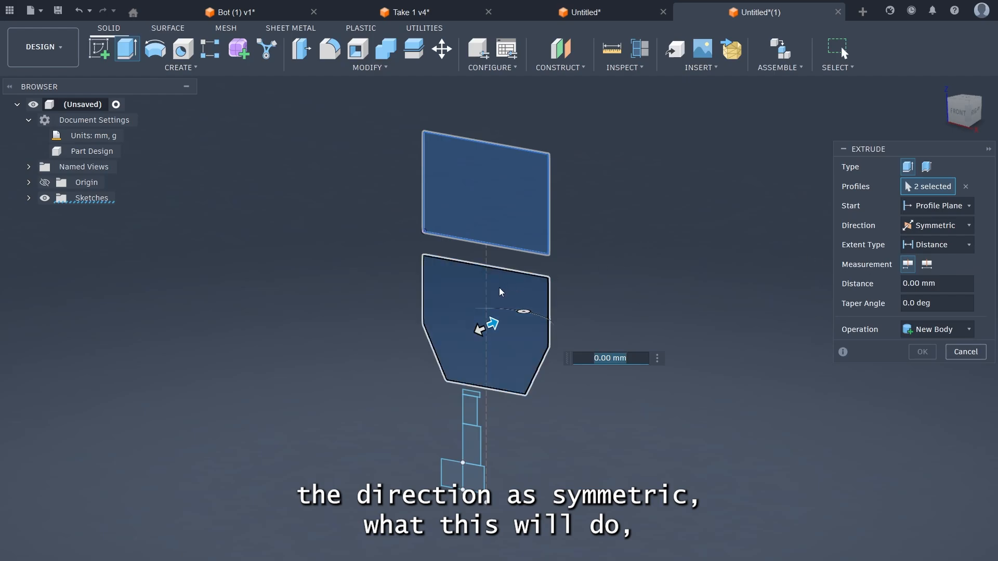
{"action": "scroll", "coordinate": [491, 327], "scroll_direction": "up", "scroll_amount": 2}
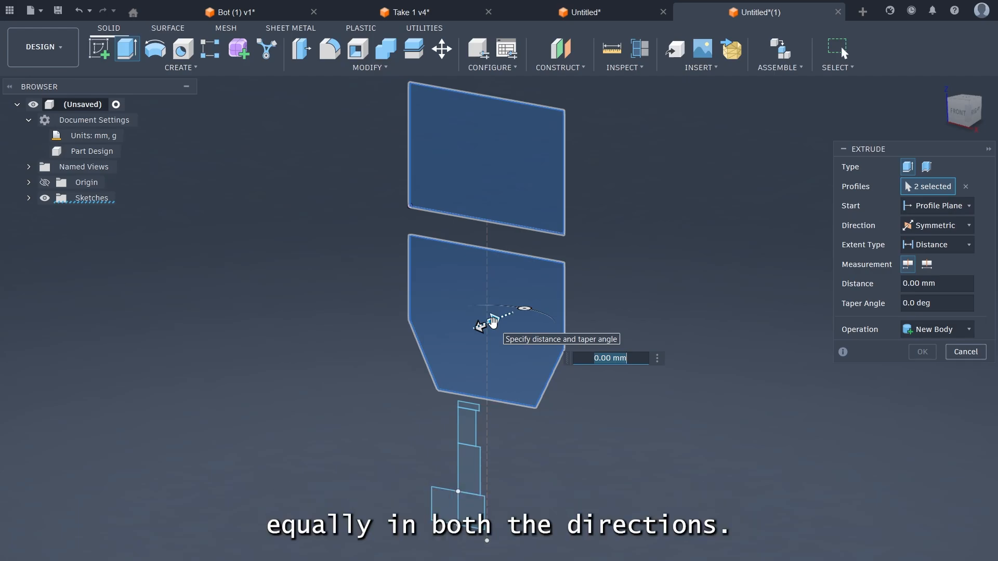
{"action": "left_click_drag", "start_coordinate": [493, 322], "coordinate": [512, 317]}
{"action": "type", "text": "2"}
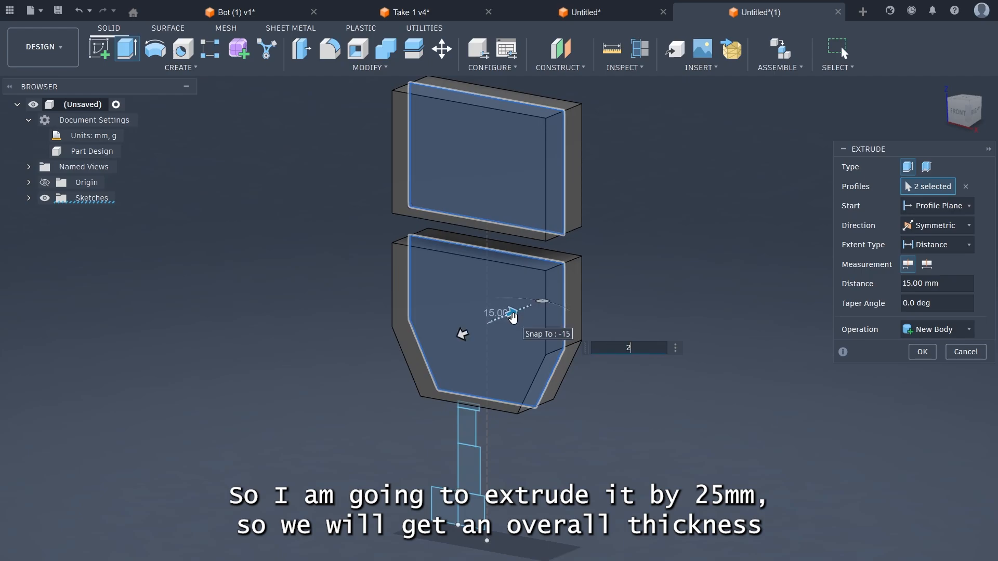
{"action": "type", "text": "5"}
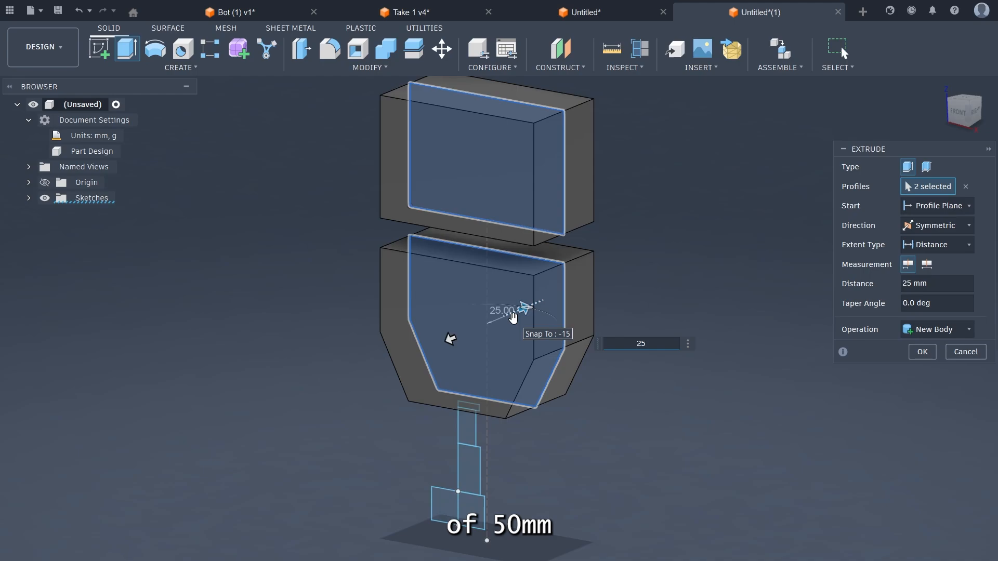
{"action": "key", "text": "Return"}
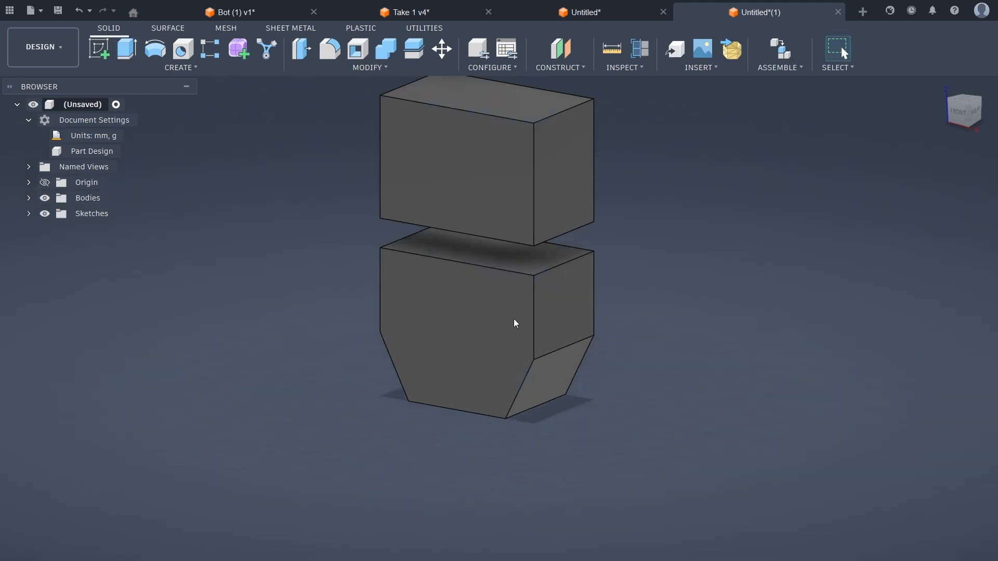
Step: Show the hidden profile sketch again so the leg and foot profiles can be used
{"action": "scroll", "coordinate": [516, 319], "scroll_direction": "down", "scroll_amount": 3}
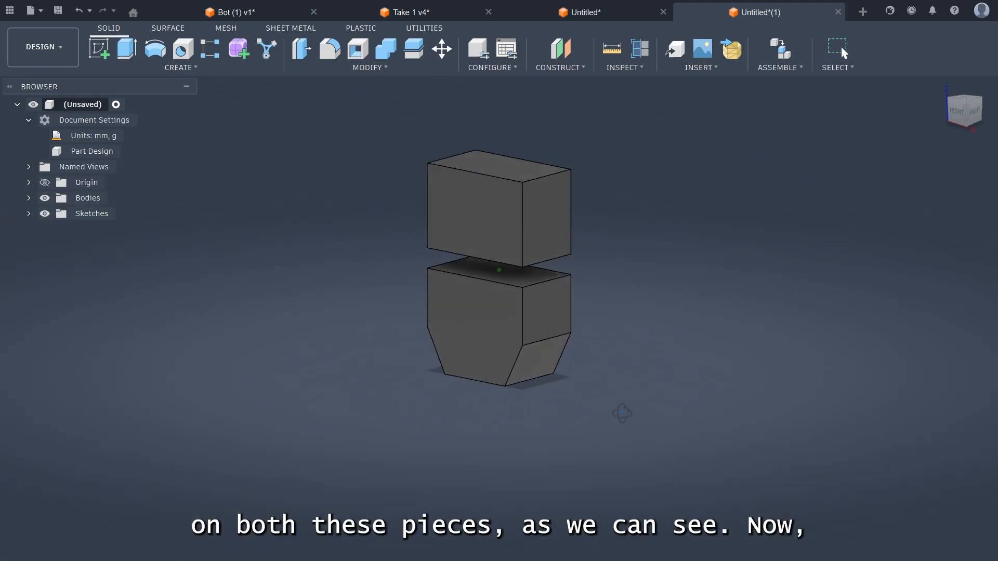
{"action": "middle_click_drag", "start_coordinate": [621, 412], "coordinate": [632, 393], "text": "shift"}
{"action": "scroll", "coordinate": [107, 315], "scroll_direction": "up", "scroll_amount": 2}
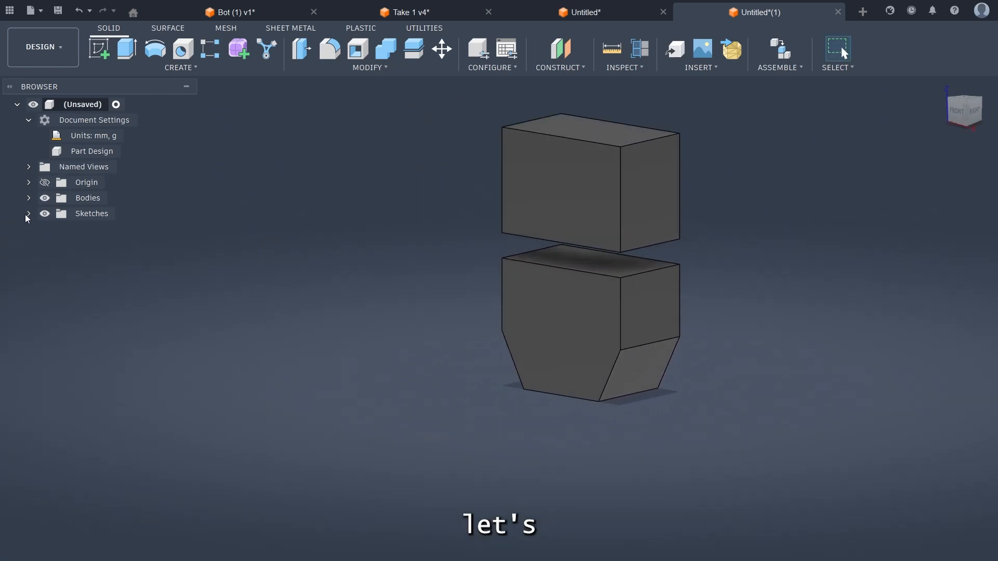
{"action": "scroll", "coordinate": [574, 429], "scroll_direction": "down", "scroll_amount": 2}
{"action": "middle_click_drag", "start_coordinate": [759, 400], "coordinate": [690, 428]}
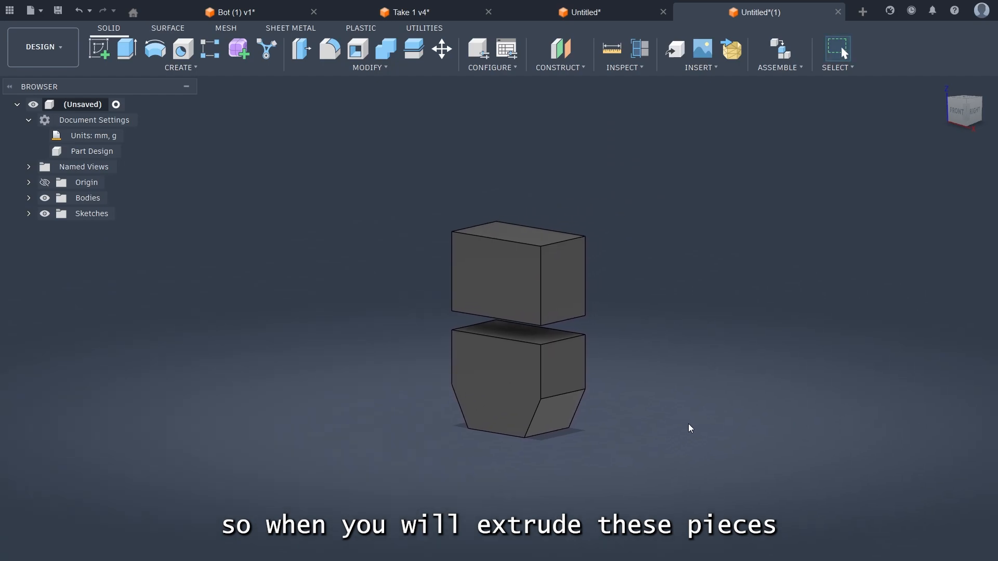
{"action": "scroll", "coordinate": [605, 475], "scroll_direction": "up", "scroll_amount": 2}
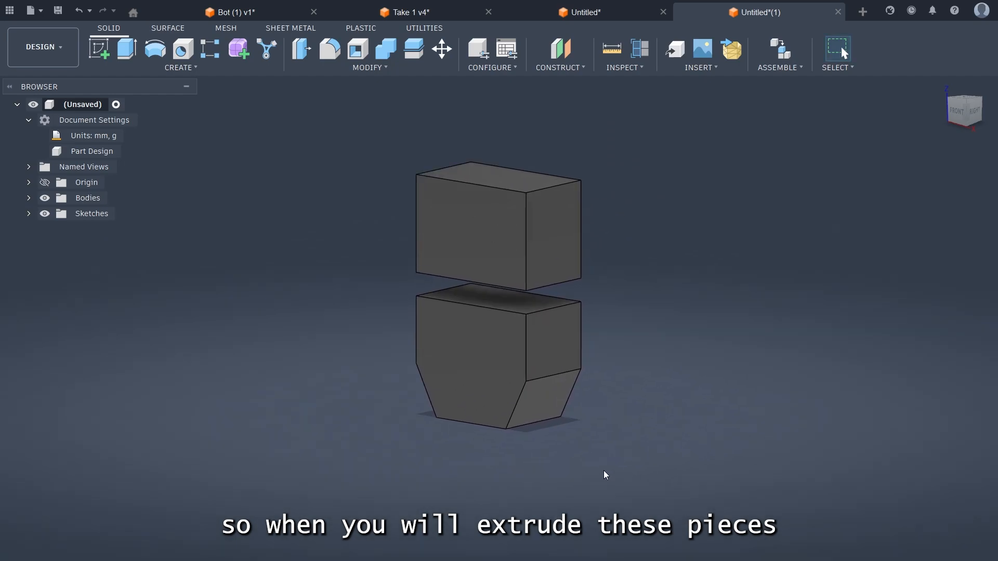
{"action": "left_click", "coordinate": [29, 214]}
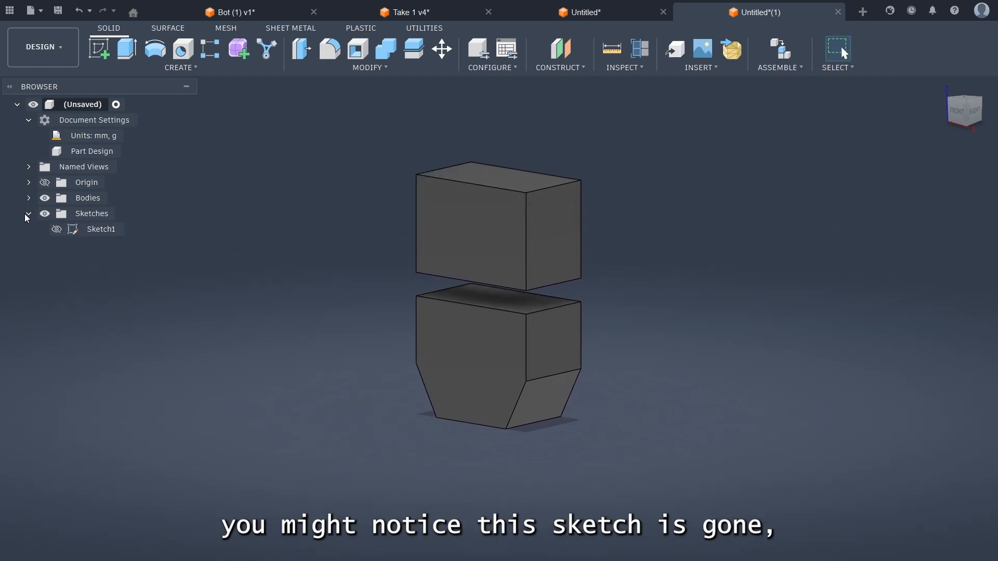
{"action": "left_click", "coordinate": [56, 229]}
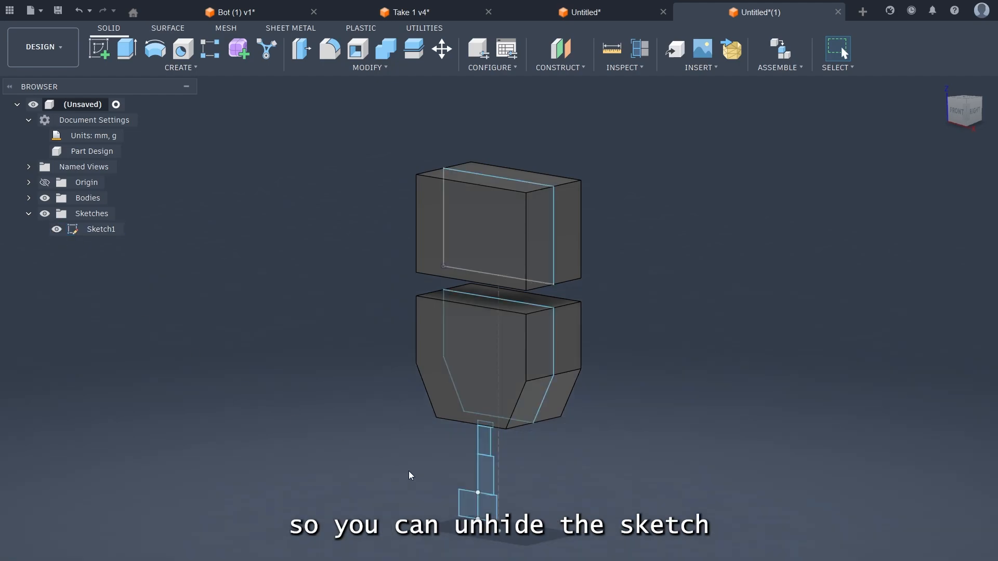
{"action": "scroll", "coordinate": [568, 537], "scroll_direction": "up", "scroll_amount": 2}
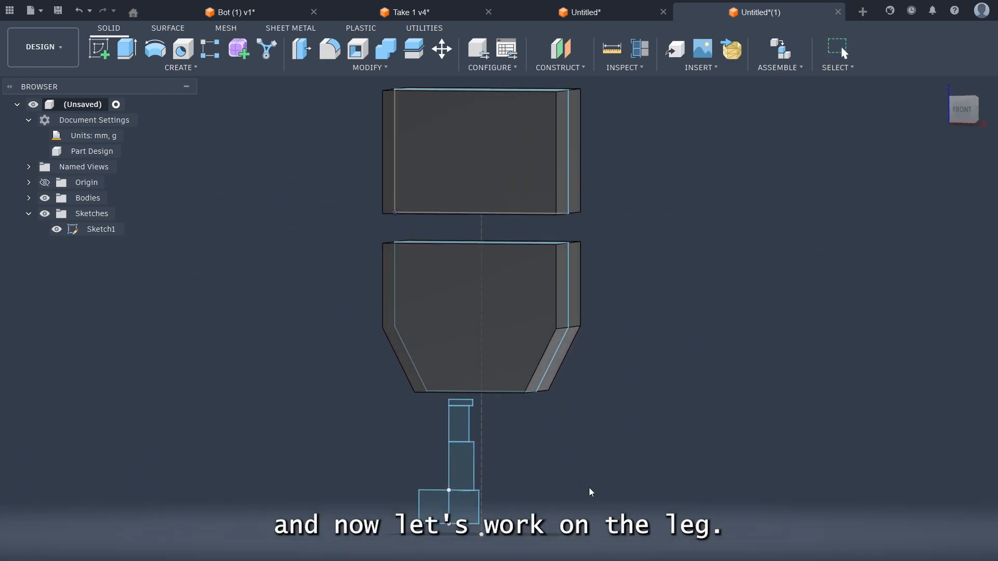
{"action": "scroll", "coordinate": [548, 491], "scroll_direction": "up", "scroll_amount": 3}
{"action": "middle_click_drag", "start_coordinate": [543, 479], "coordinate": [622, 427]}
{"action": "scroll", "coordinate": [575, 454], "scroll_direction": "up", "scroll_amount": 3}
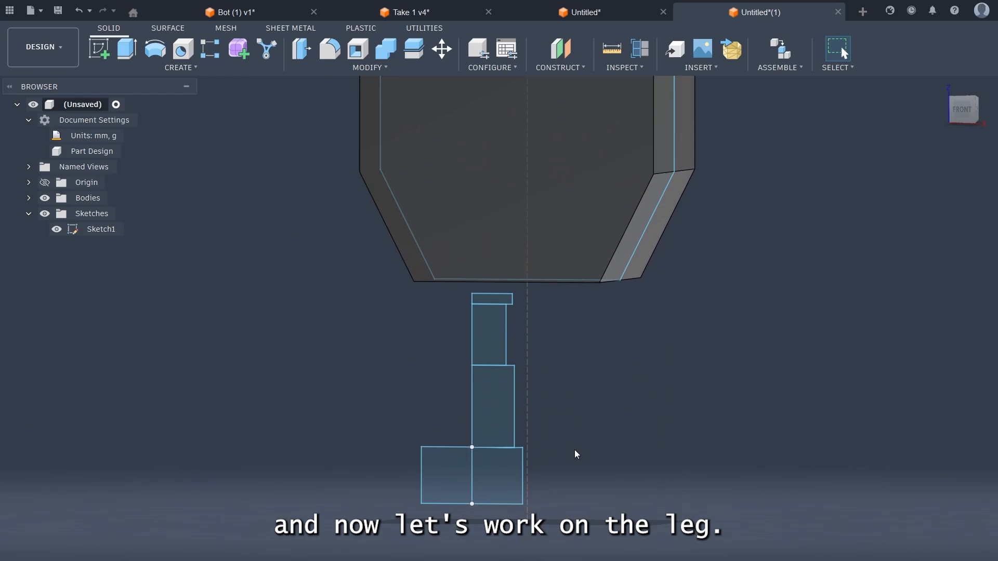
{"action": "left_click", "coordinate": [473, 409]}
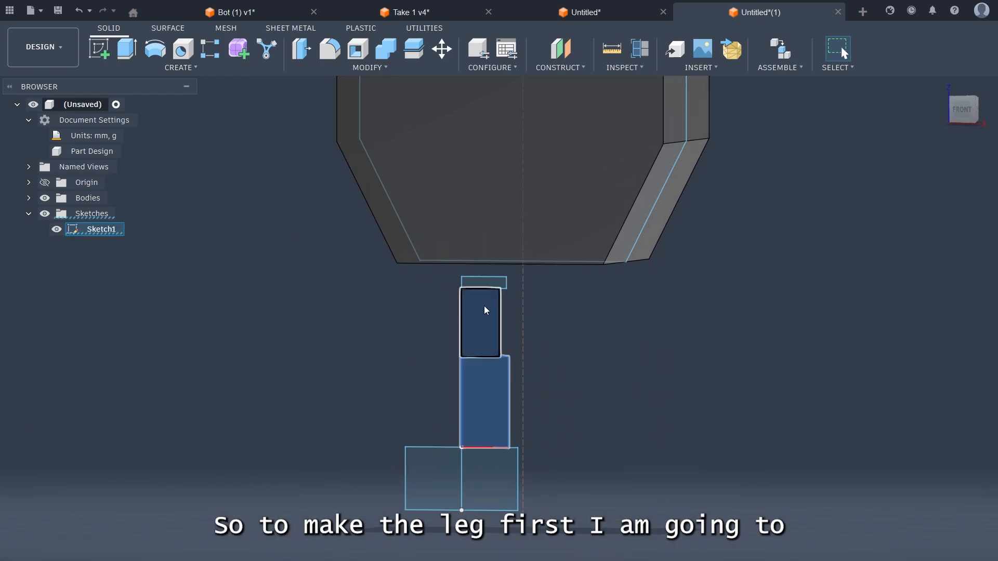
{"action": "scroll", "coordinate": [482, 327], "scroll_direction": "up", "scroll_amount": 4}
{"action": "left_click", "coordinate": [484, 314], "text": "shift"}
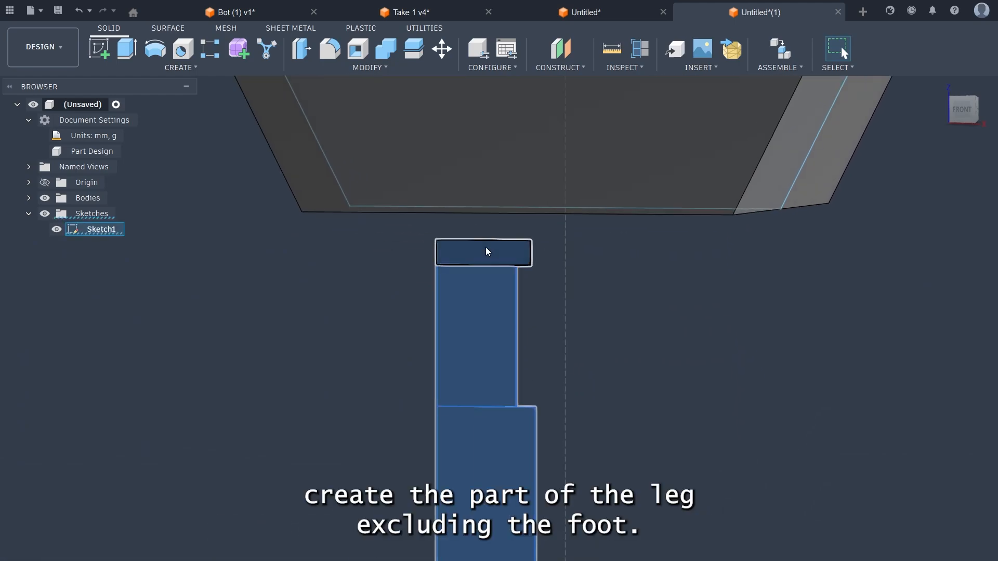
{"action": "left_click", "coordinate": [488, 252], "text": "shift"}
{"action": "scroll", "coordinate": [656, 377], "scroll_direction": "down", "scroll_amount": 4}
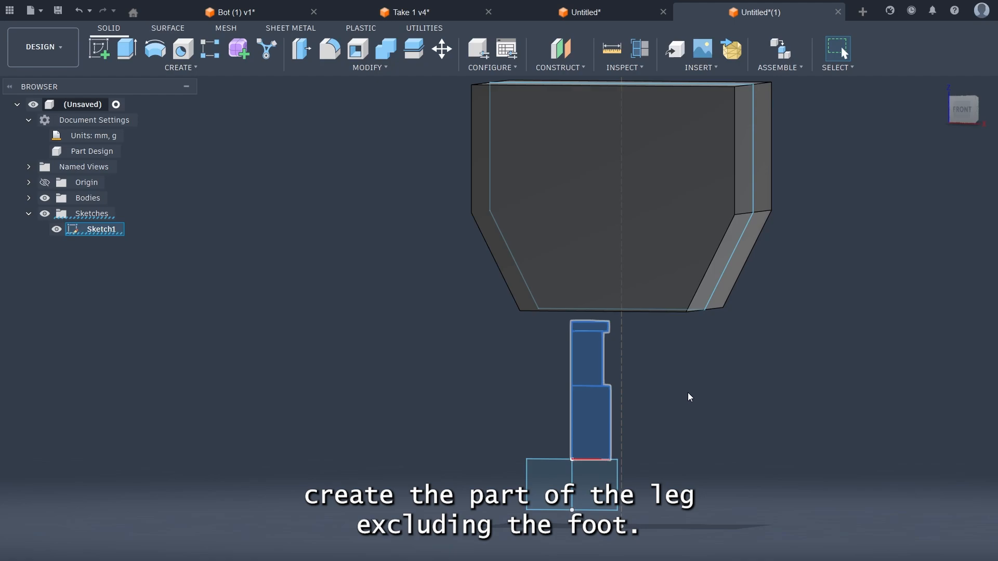
{"action": "middle_click_drag", "start_coordinate": [698, 393], "coordinate": [681, 431], "text": "shift"}
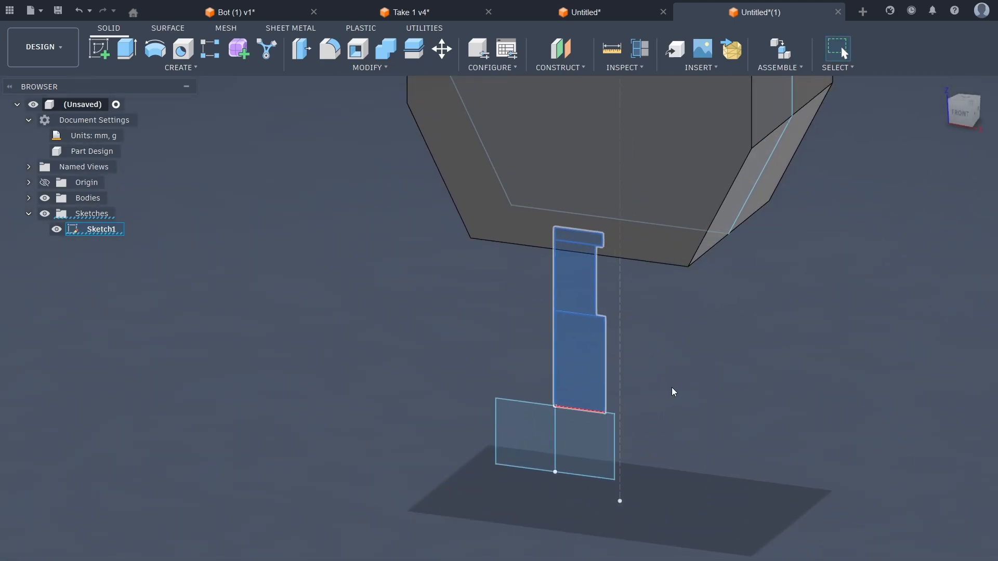
{"action": "middle_click_drag", "start_coordinate": [671, 389], "coordinate": [632, 425], "text": "shift"}
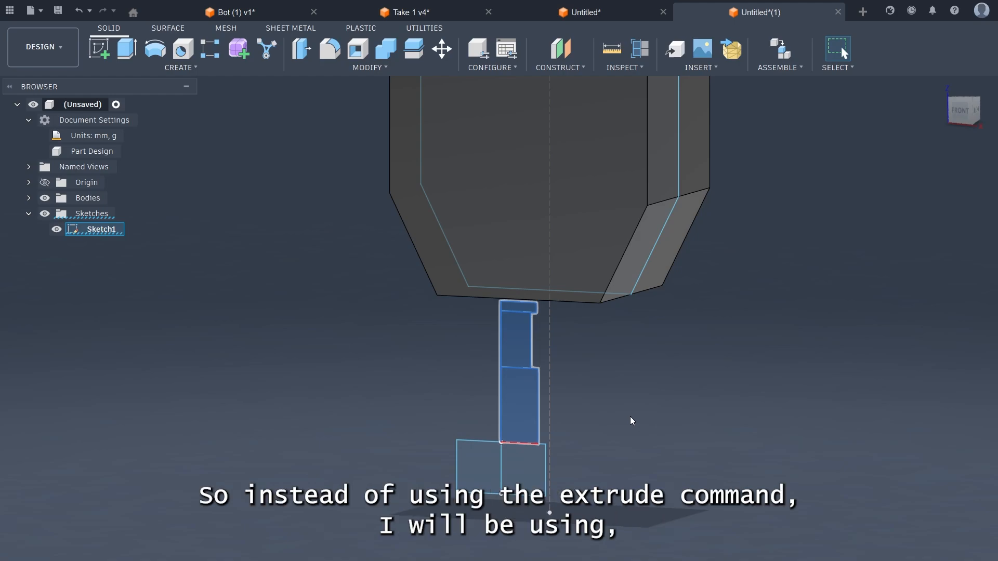
{"action": "left_click", "coordinate": [183, 49]}
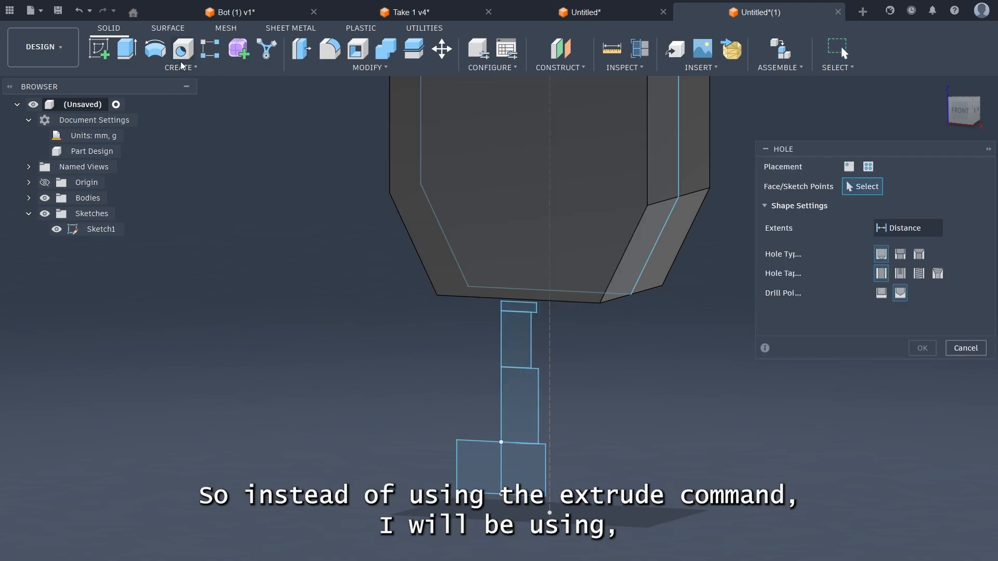
{"action": "left_click", "coordinate": [965, 348]}
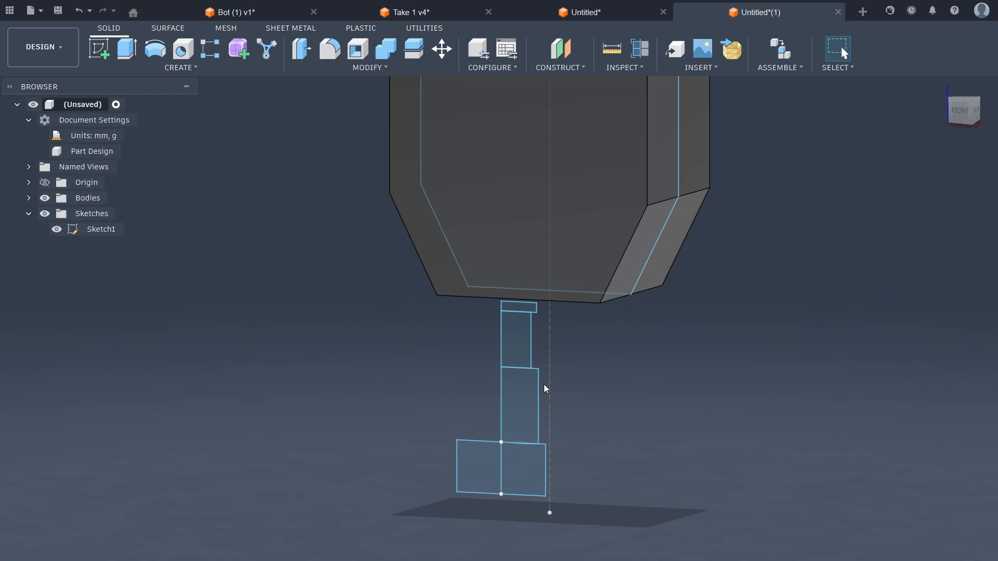
Step: Revolve the three leg rectangles above the foot 360 degrees about their shared left edge as a new body
{"action": "left_click", "coordinate": [528, 395]}
{"action": "left_click", "coordinate": [510, 342], "text": "shift"}
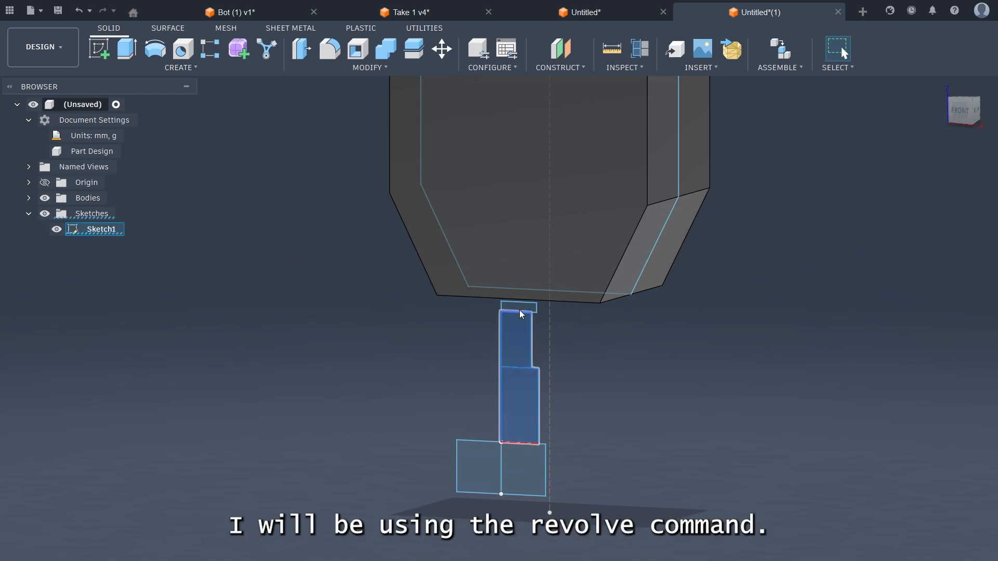
{"action": "scroll", "coordinate": [520, 310], "scroll_direction": "up", "scroll_amount": 2}
{"action": "left_click", "coordinate": [526, 309], "text": "shift"}
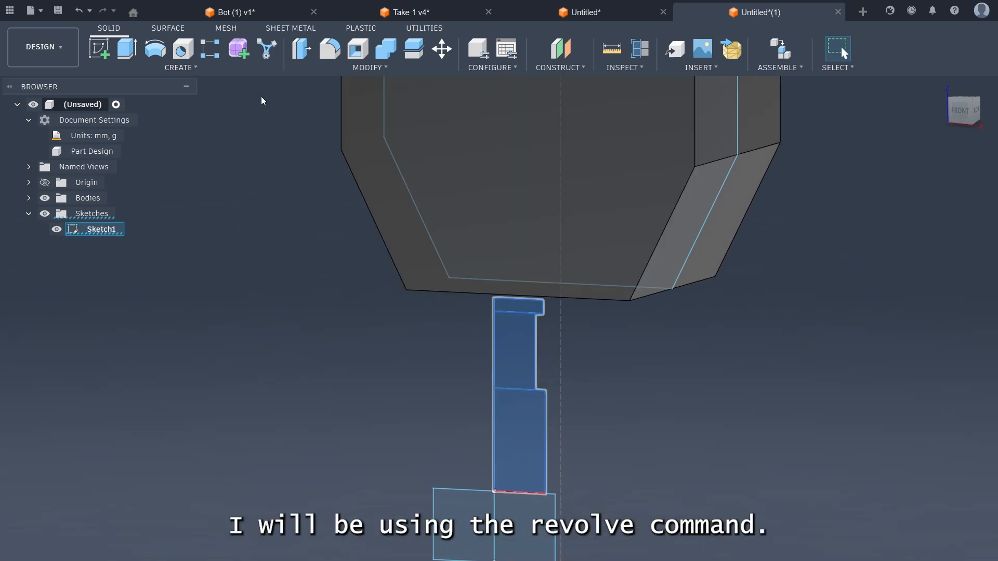
{"action": "left_click", "coordinate": [181, 68]}
{"action": "left_click", "coordinate": [143, 149]}
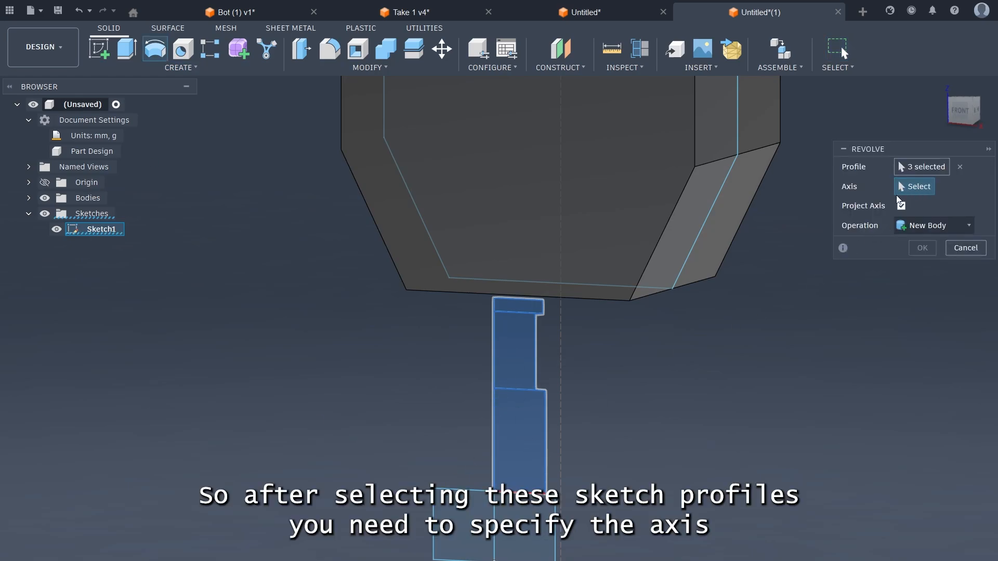
{"action": "left_click", "coordinate": [494, 430]}
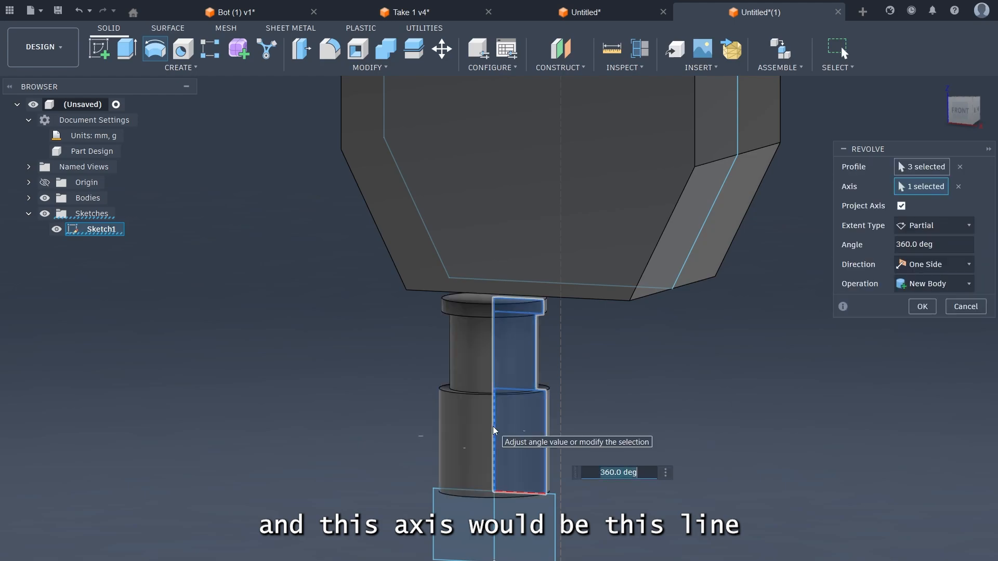
{"action": "left_click", "coordinate": [923, 306]}
Step: Start a two-sided extrusion of both foot rectangles below the leg, with a Side 2 distance of 40 mm
{"action": "scroll", "coordinate": [704, 478], "scroll_direction": "down", "scroll_amount": 2}
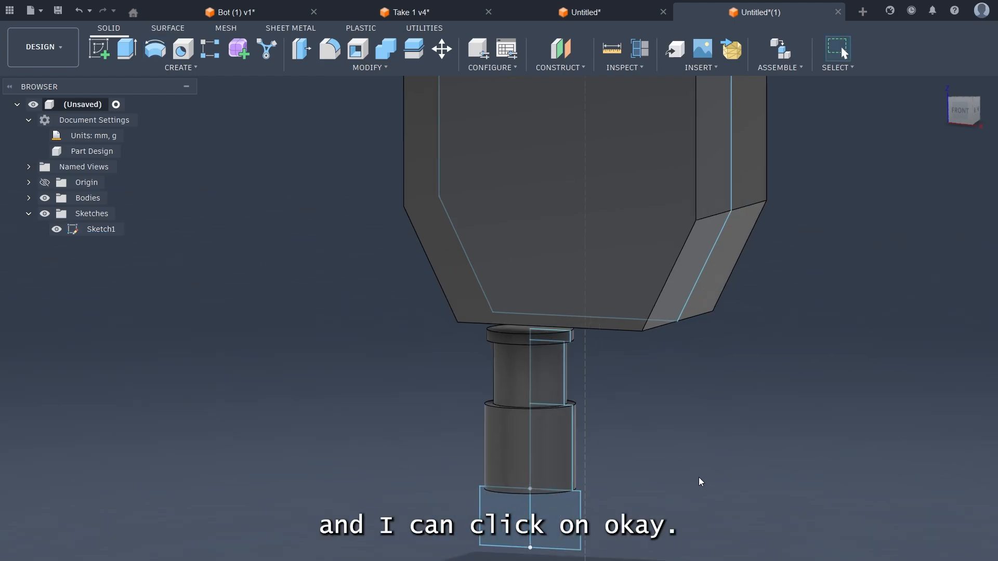
{"action": "middle_click_drag", "start_coordinate": [702, 479], "coordinate": [625, 353]}
{"action": "scroll", "coordinate": [547, 451], "scroll_direction": "up", "scroll_amount": 2}
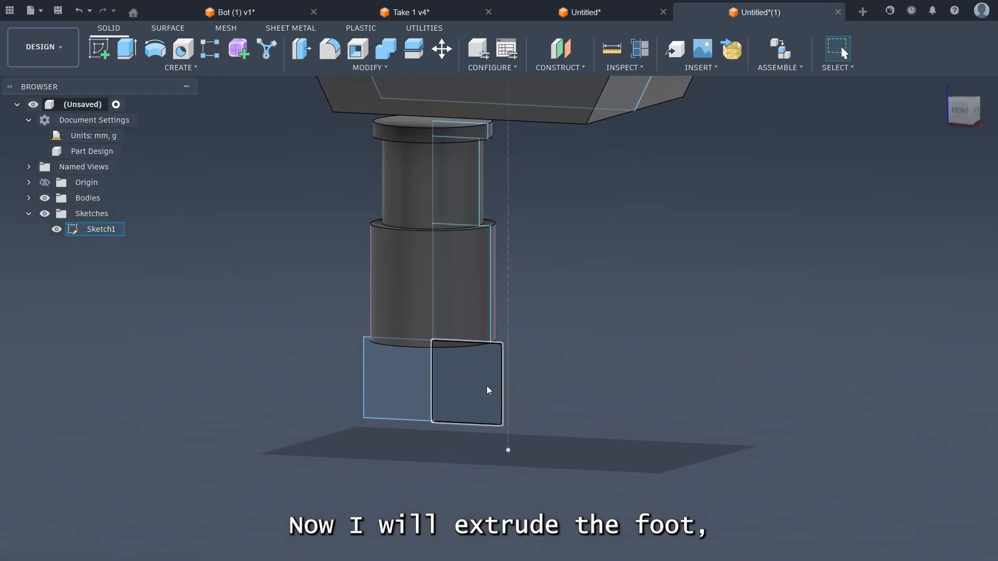
{"action": "left_click", "coordinate": [488, 390]}
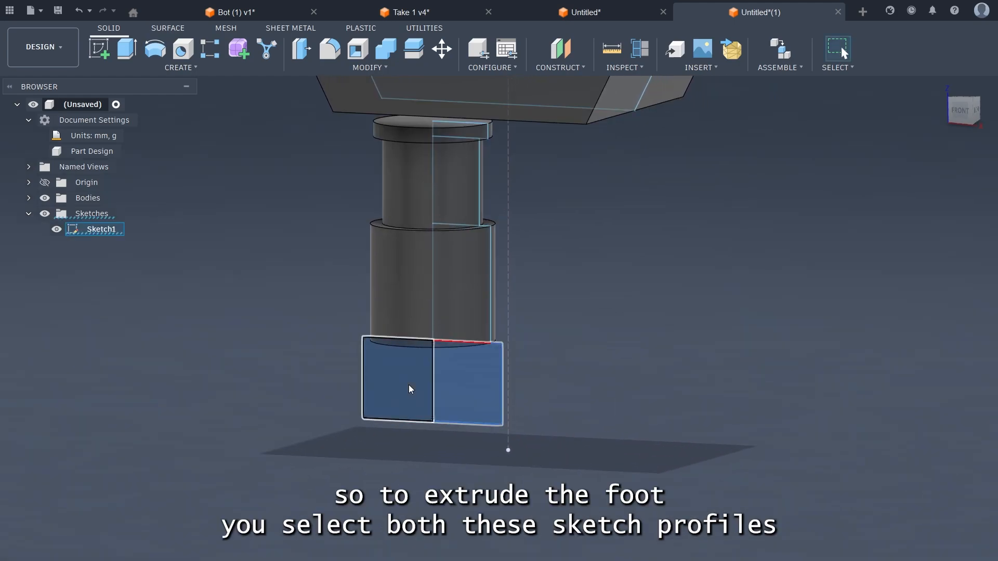
{"action": "left_click", "coordinate": [410, 390]}
{"action": "middle_click_drag", "start_coordinate": [665, 445], "coordinate": [636, 434], "text": "shift"}
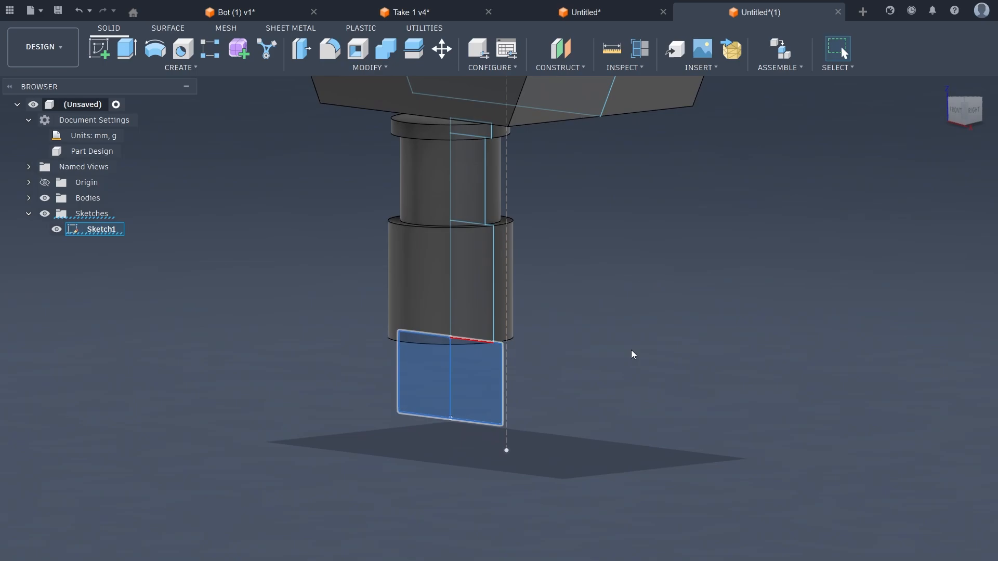
{"action": "middle_click_drag", "start_coordinate": [632, 354], "coordinate": [653, 406]}
{"action": "key", "text": "e"}
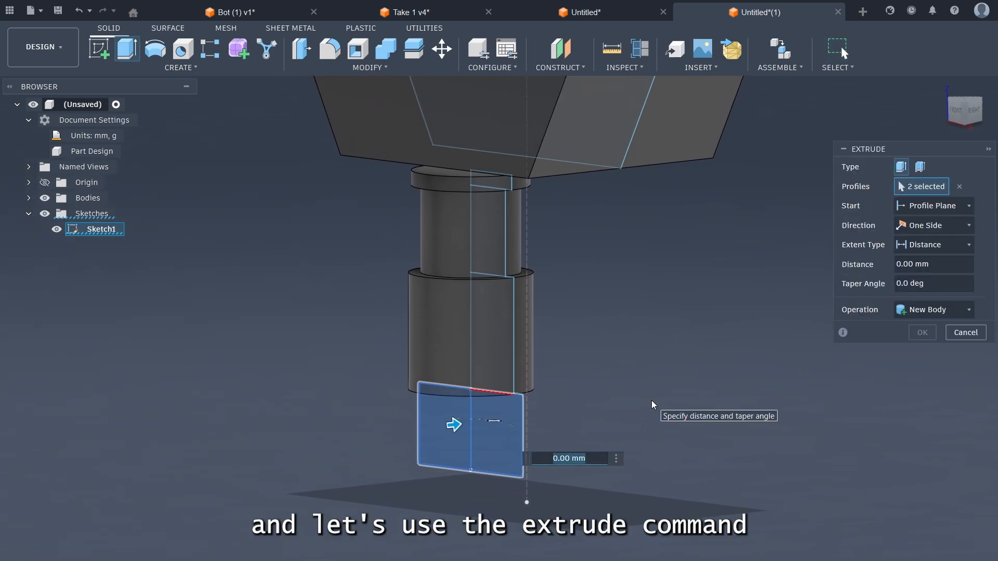
{"action": "left_click", "coordinate": [944, 227]}
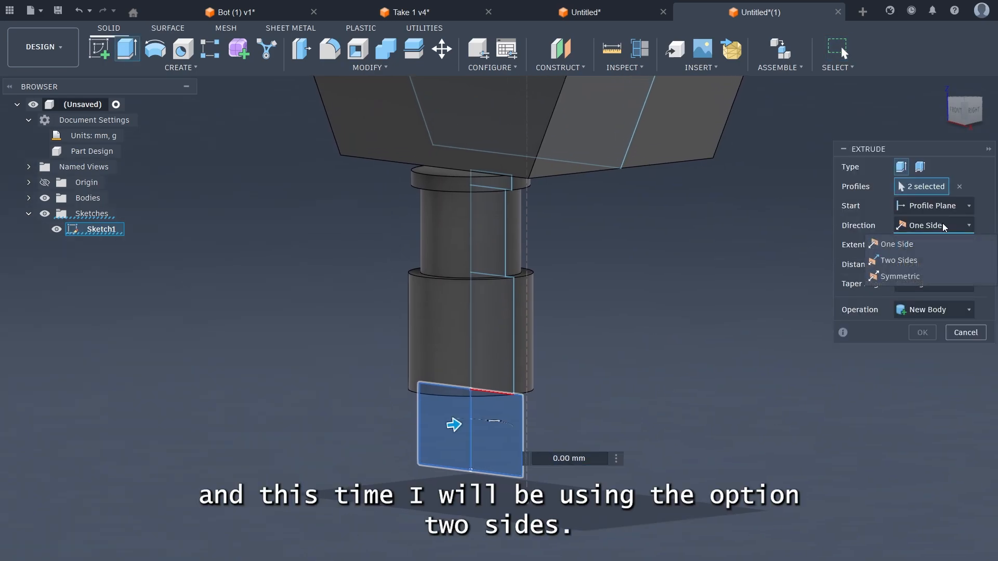
{"action": "left_click", "coordinate": [906, 263]}
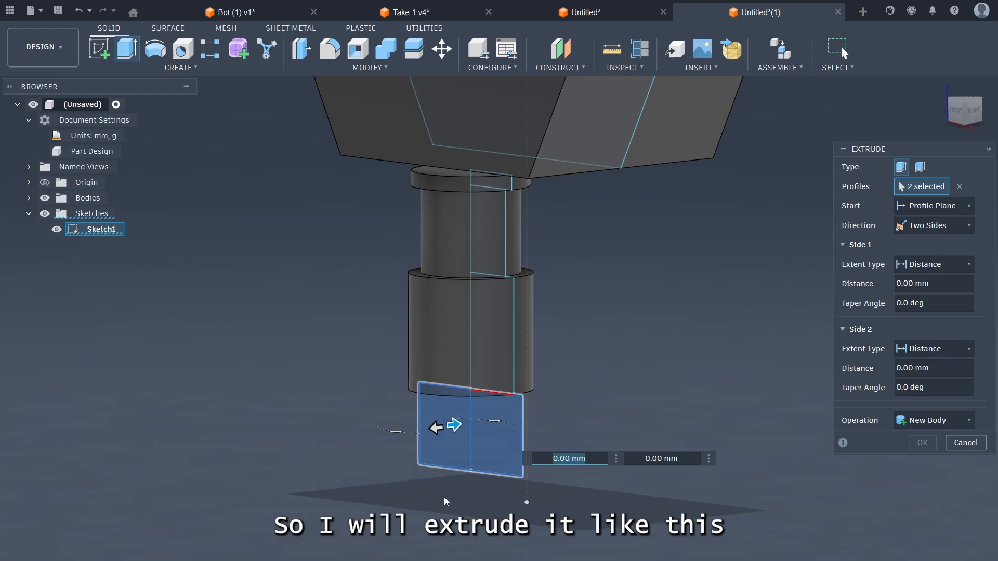
{"action": "left_click_drag", "start_coordinate": [435, 427], "coordinate": [303, 438]}
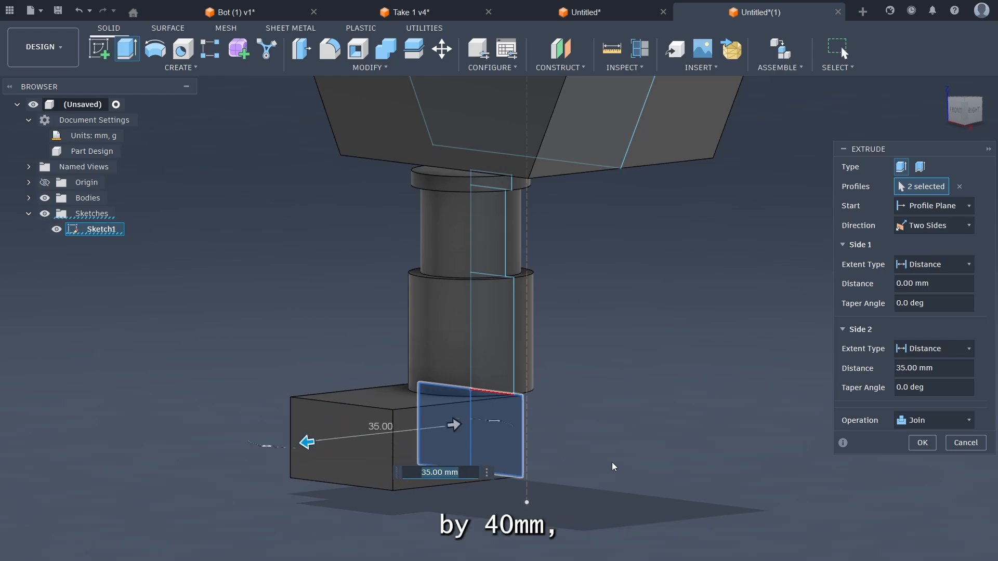
{"action": "middle_click_drag", "start_coordinate": [614, 466], "coordinate": [589, 497], "text": "shift"}
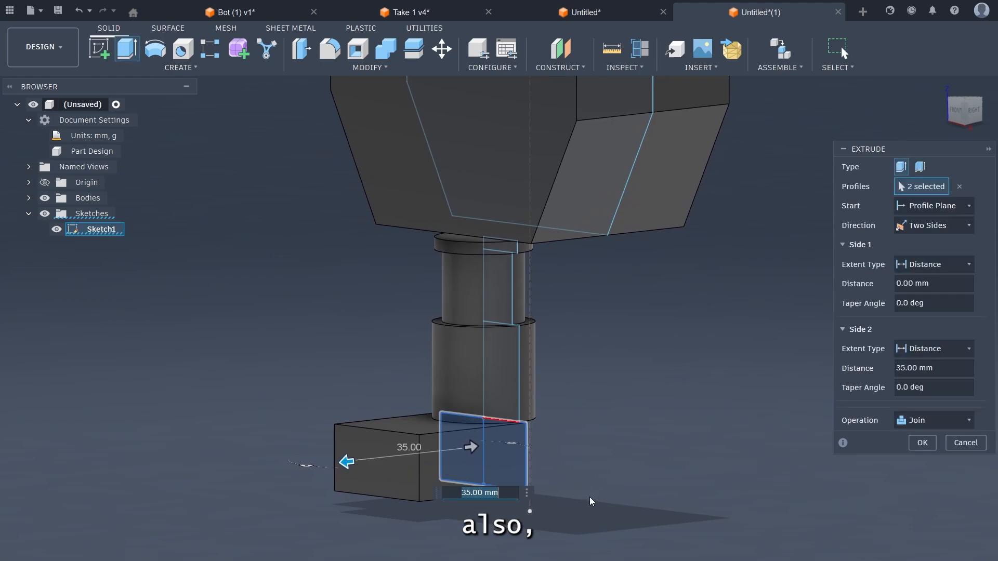
{"action": "type", "text": "40"}
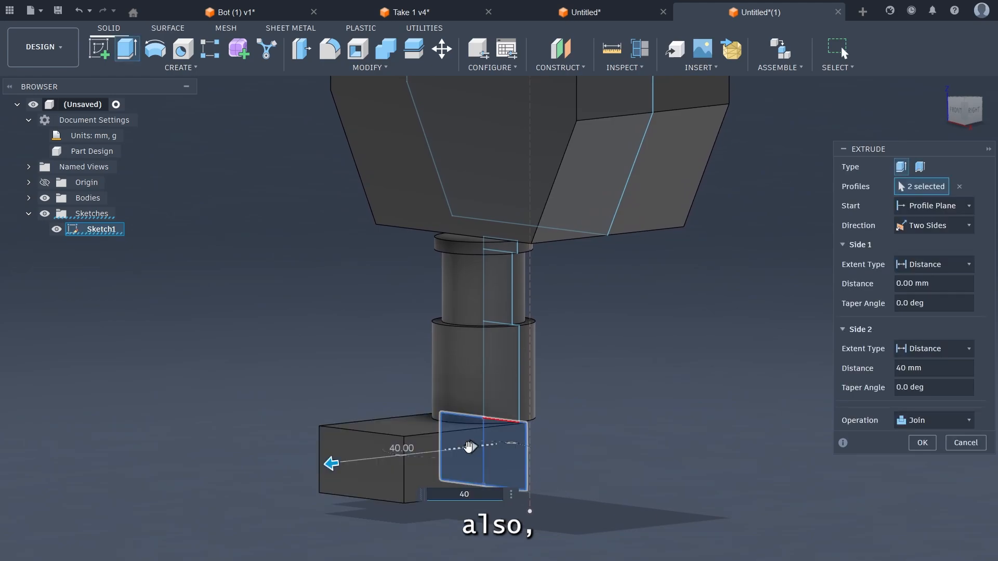
Step: Set the foot extrusion's Side 1 distance to 20 mm and complete it with the Join operation
{"action": "left_click_drag", "start_coordinate": [468, 447], "coordinate": [512, 442]}
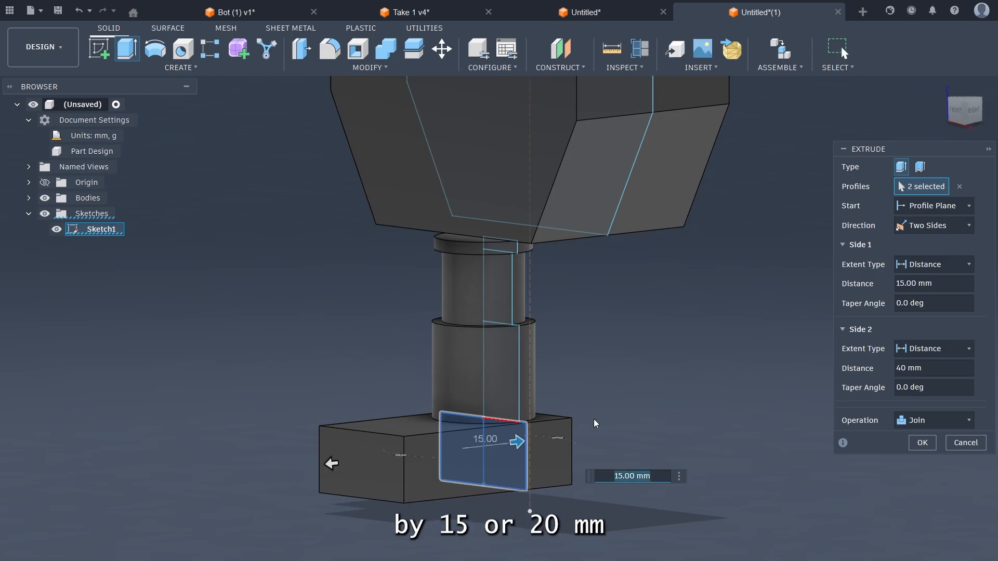
{"action": "middle_click_drag", "start_coordinate": [594, 418], "coordinate": [635, 407], "text": "shift"}
{"action": "type", "text": "20"}
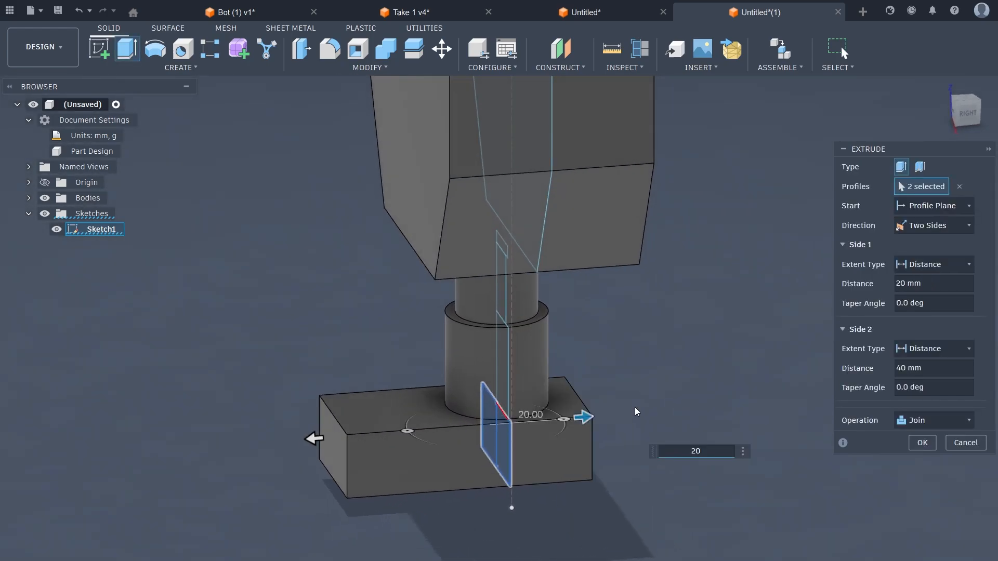
{"action": "left_click", "coordinate": [920, 443]}
{"action": "scroll", "coordinate": [697, 491], "scroll_direction": "down", "scroll_amount": 2}
{"action": "scroll", "coordinate": [696, 491], "scroll_direction": "down", "scroll_amount": 3}
{"action": "middle_click_drag", "start_coordinate": [682, 469], "coordinate": [751, 399], "text": "shift"}
{"action": "middle_click_drag", "start_coordinate": [753, 397], "coordinate": [604, 436]}
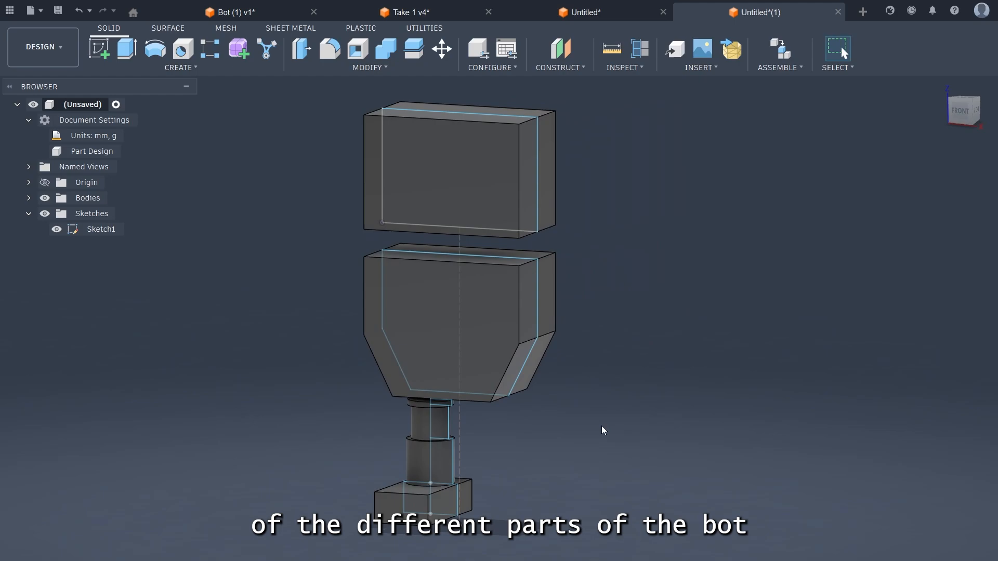
{"action": "middle_click_drag", "start_coordinate": [652, 417], "coordinate": [671, 414]}
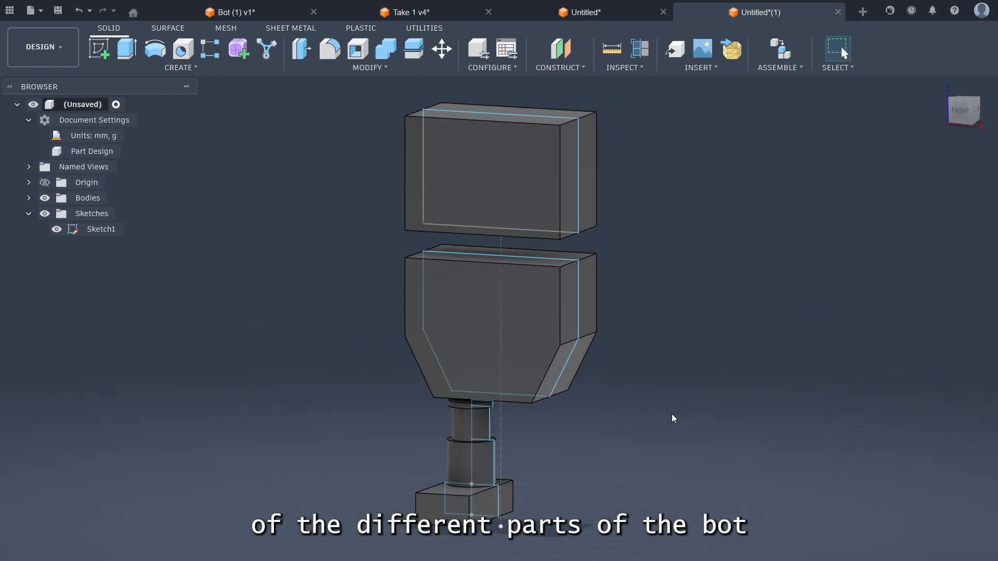